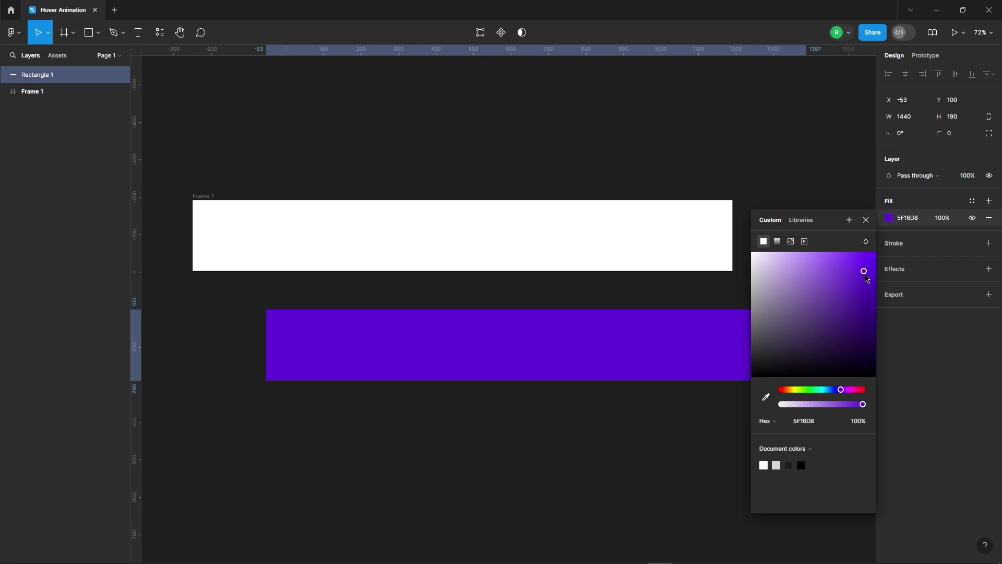
# Move the purple rectangle into Frame 1, centred both ways, and set its height to 0
pyautogui.click(468, 374)
pyautogui.moveTo(468, 374); pyautogui.dragTo(379, 264)
pyautogui.click(905, 74)
pyautogui.click(955, 73)
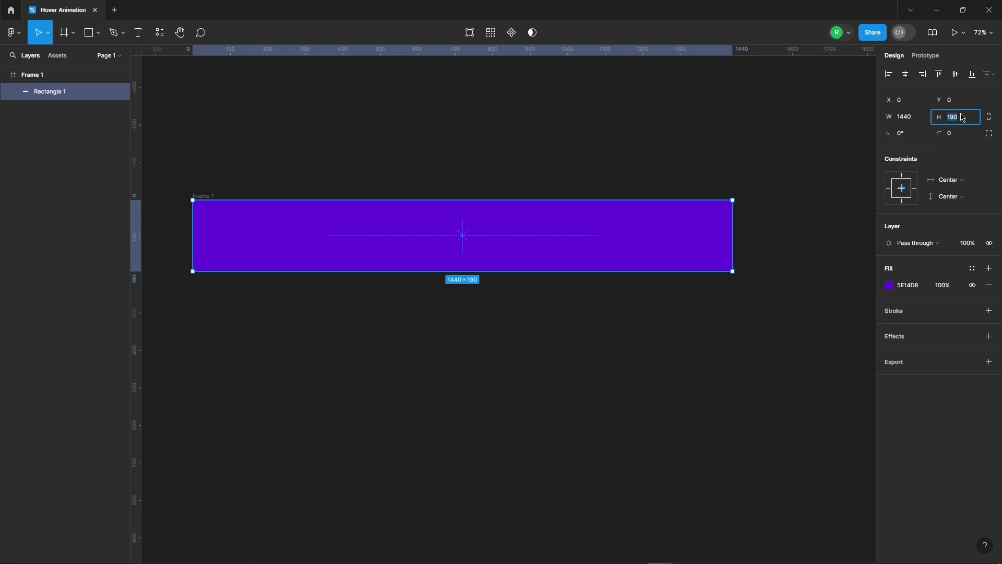
pyautogui.press('Return')
pyautogui.click(348, 129)
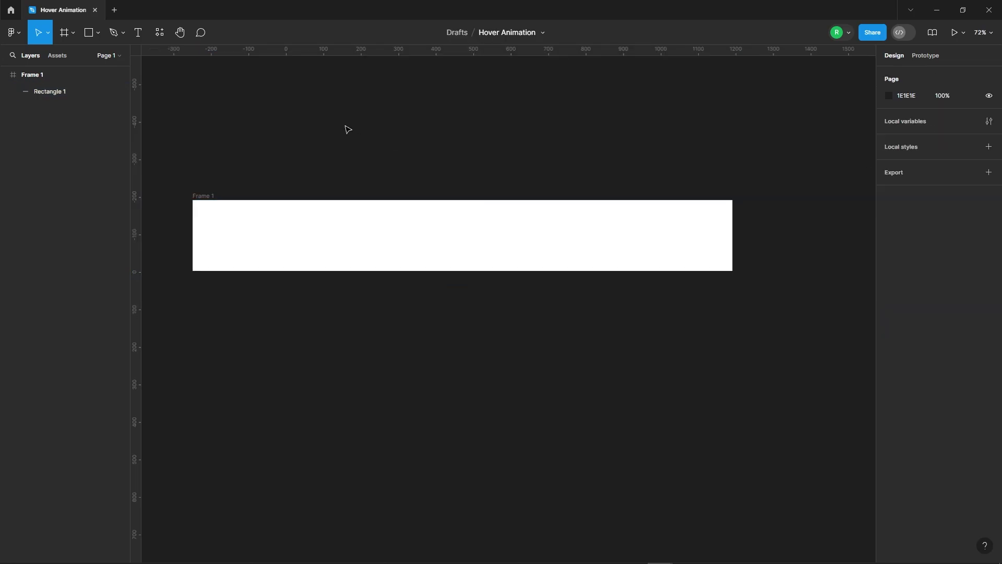
# Add the text "Nature" inside Frame 1 towards its left end
pyautogui.click(138, 32)
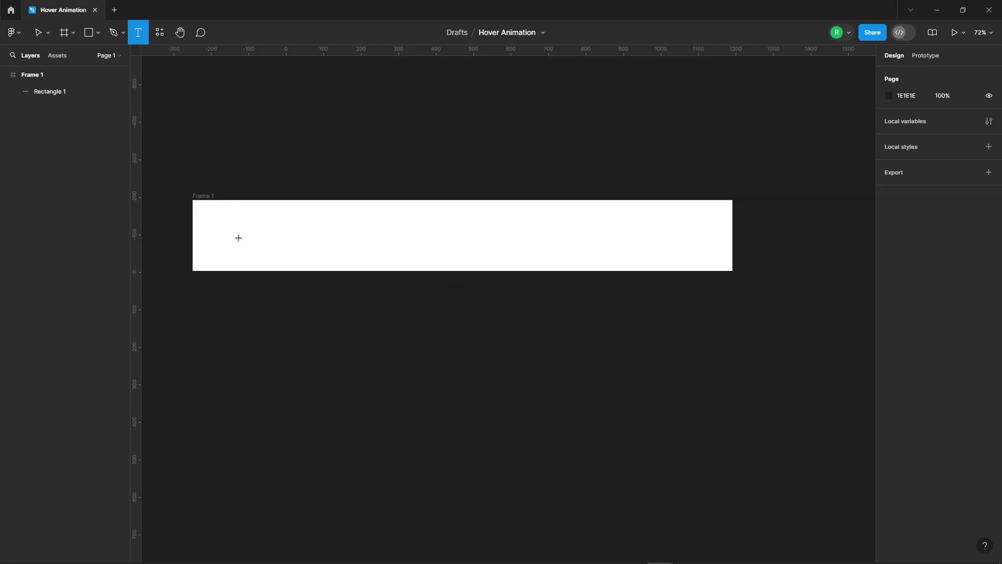
pyautogui.click(239, 238)
pyautogui.press('Escape')
pyautogui.scroll(3, 194, 256)
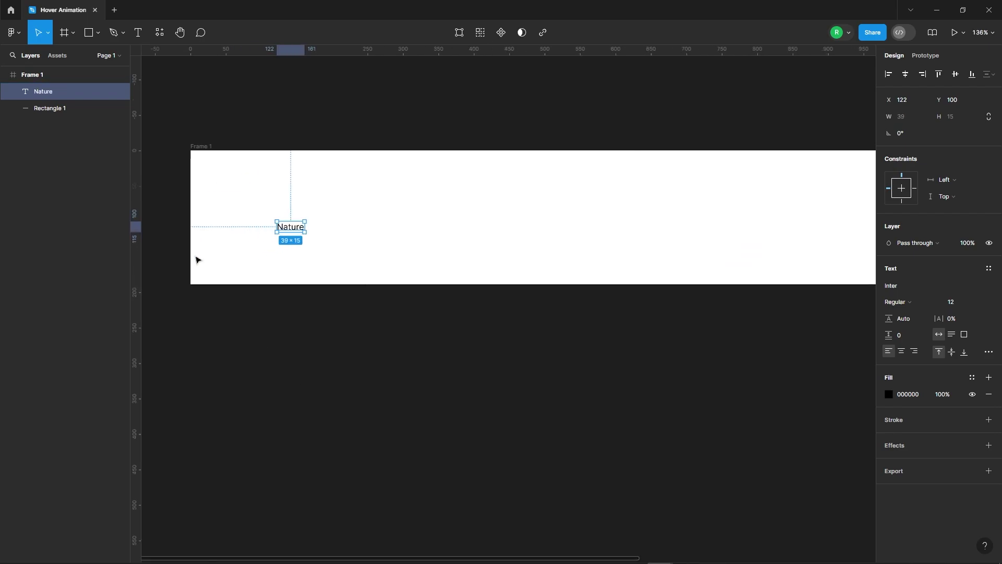
# Set the Nature text to size 72 Medium and centre it vertically near Frame 1's left edge, at about X 68
pyautogui.click(965, 299)
pyautogui.write('72')
pyautogui.press('Return')
pyautogui.click(897, 302)
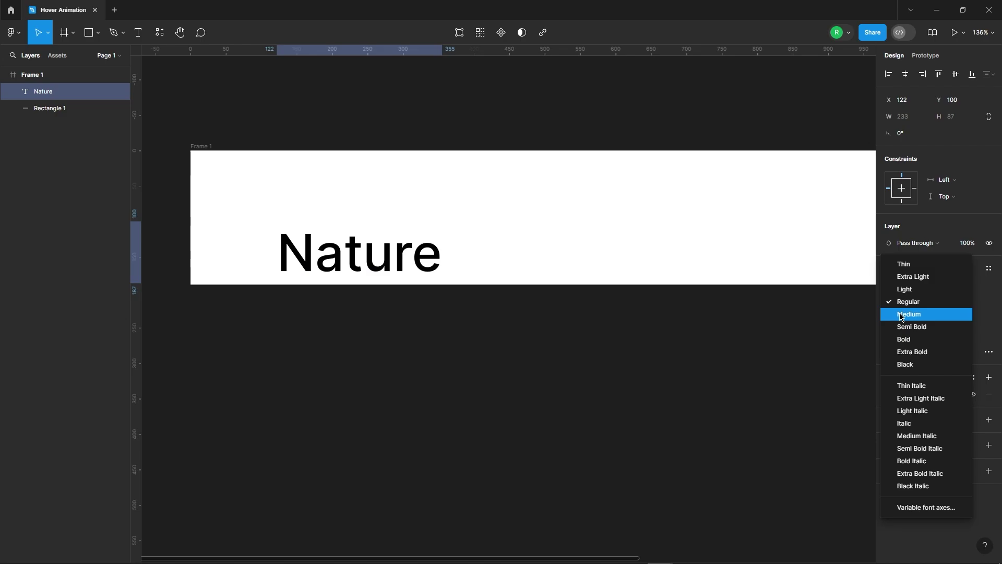
pyautogui.click(856, 313)
pyautogui.moveTo(320, 238); pyautogui.dragTo(281, 203)
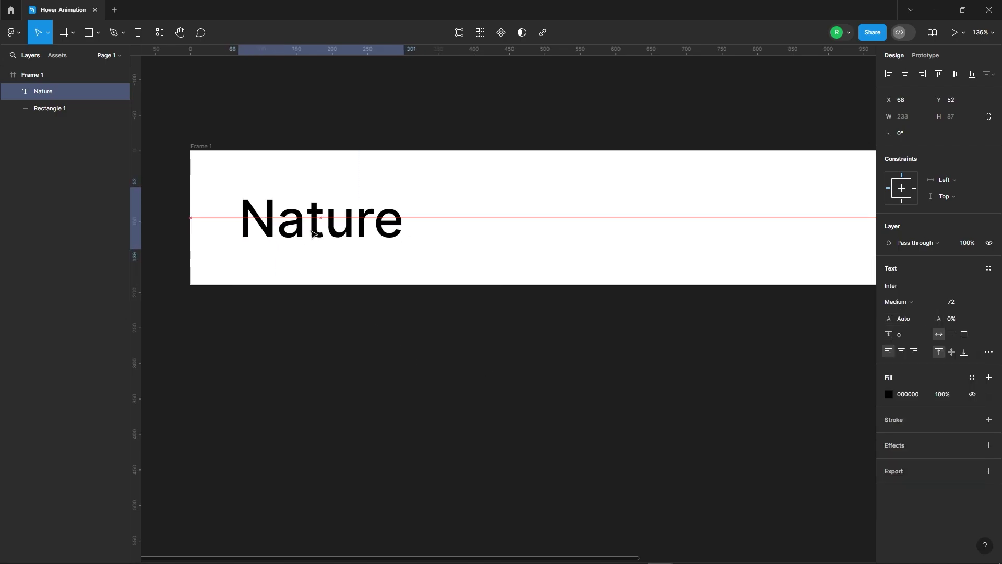
pyautogui.click(346, 354)
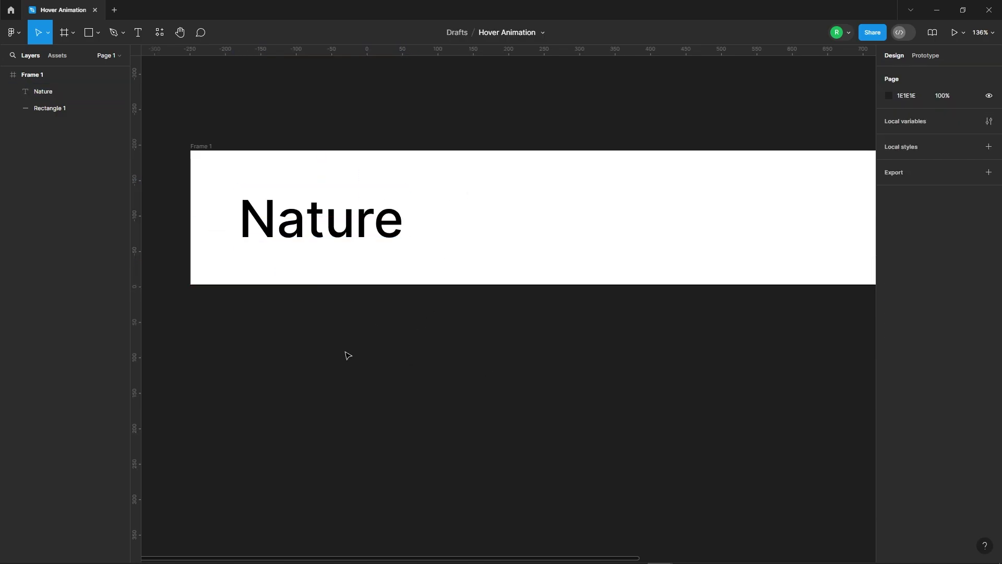
# Create a 300 × 380 rectangle on the canvas below Frame 1
pyautogui.scroll(-5, 490, 314)
pyautogui.click(89, 33)
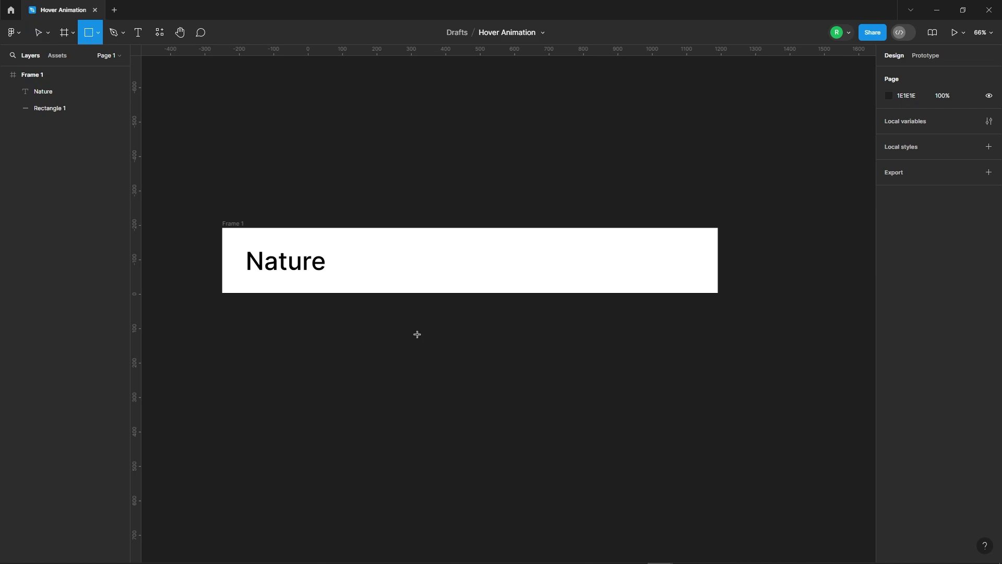
pyautogui.moveTo(442, 318); pyautogui.dragTo(503, 401)
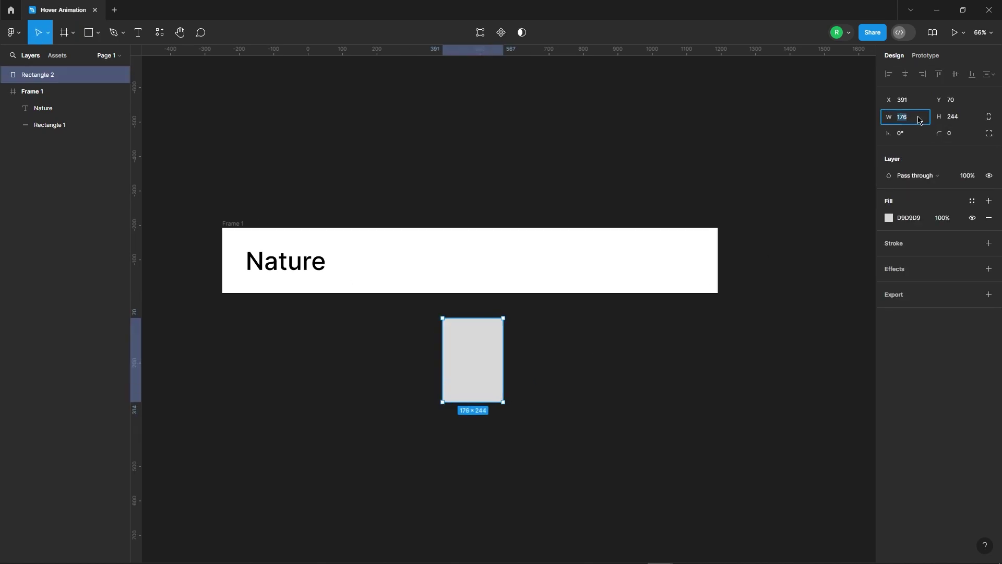
pyautogui.press('Return')
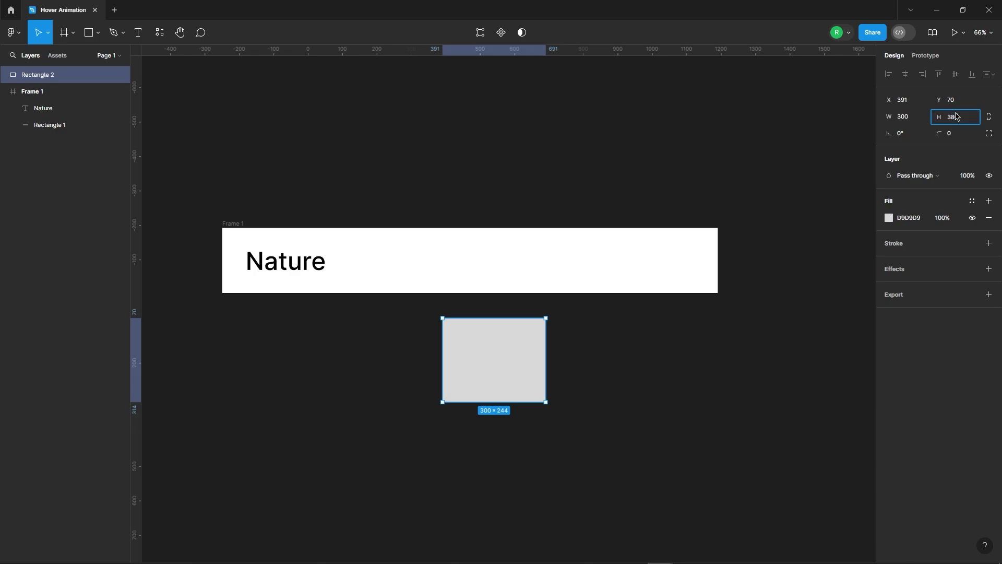
pyautogui.press('Return')
# Round the new rectangle's corners with a radius of 32 and 100% corner smoothing
pyautogui.click(955, 137)
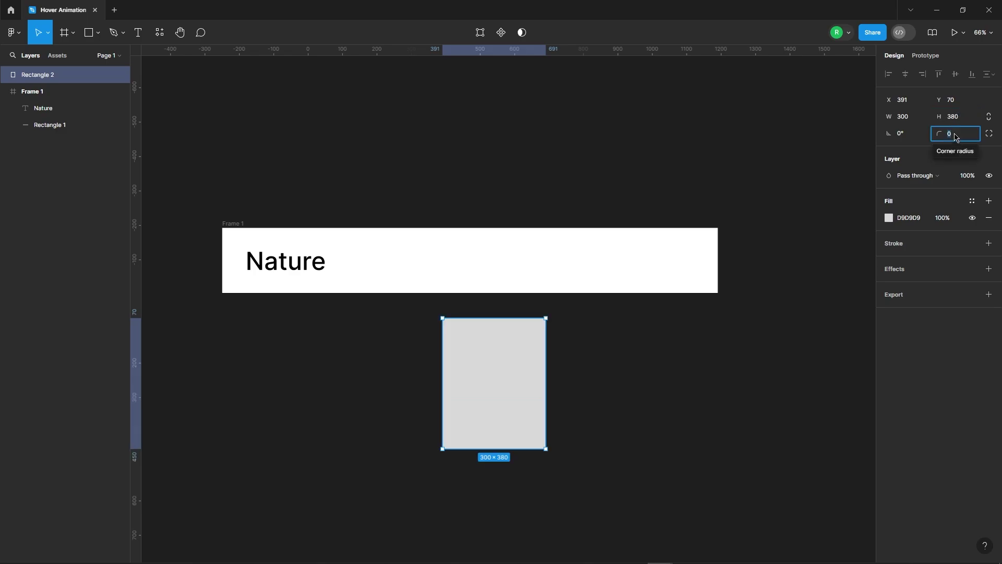
pyautogui.press('Return')
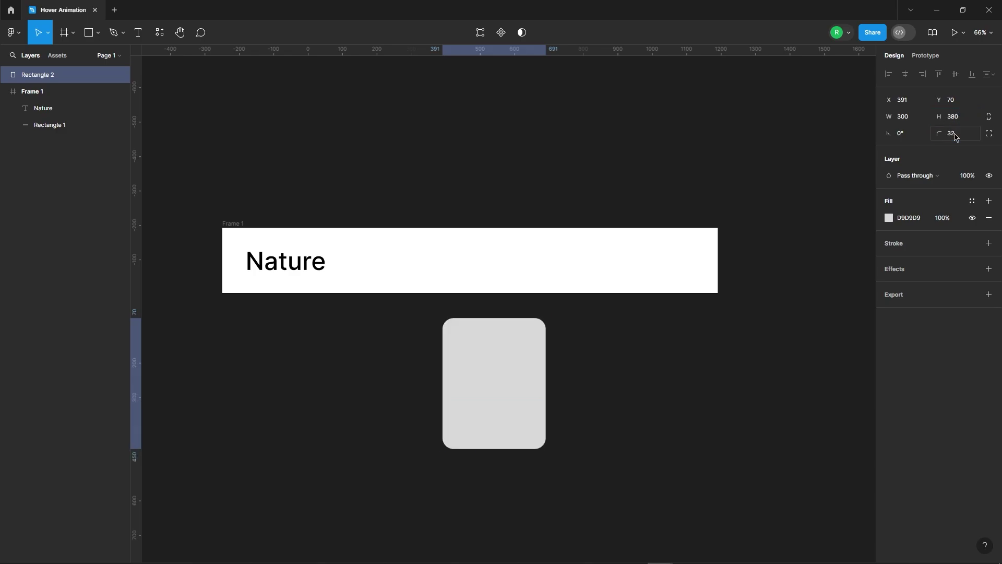
pyautogui.click(988, 134)
pyautogui.moveTo(763, 216); pyautogui.dragTo(862, 225)
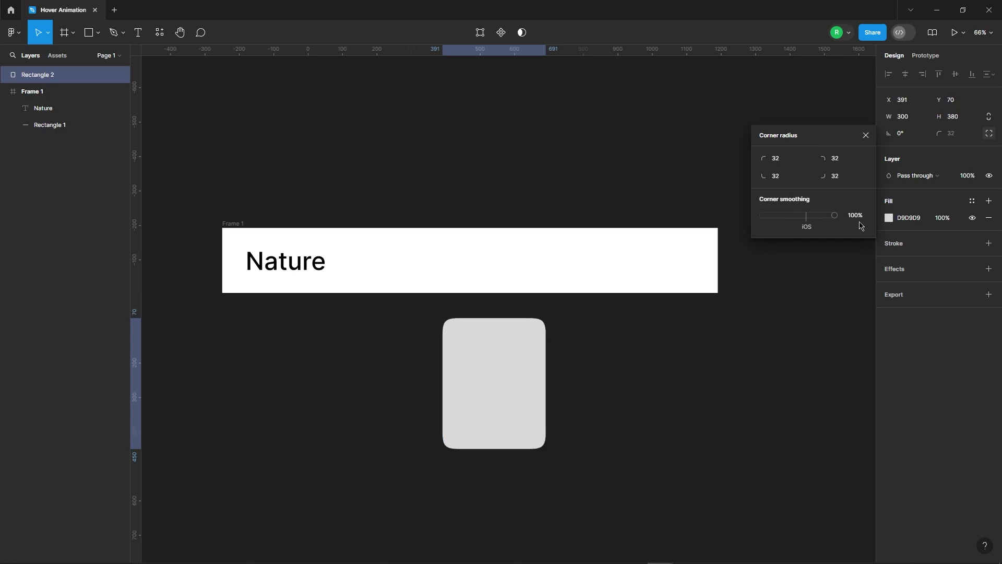
pyautogui.click(864, 137)
# Run the Unsplash plugin with the rounded rectangle selected and look up nature photos
pyautogui.scroll(-1, 386, 312)
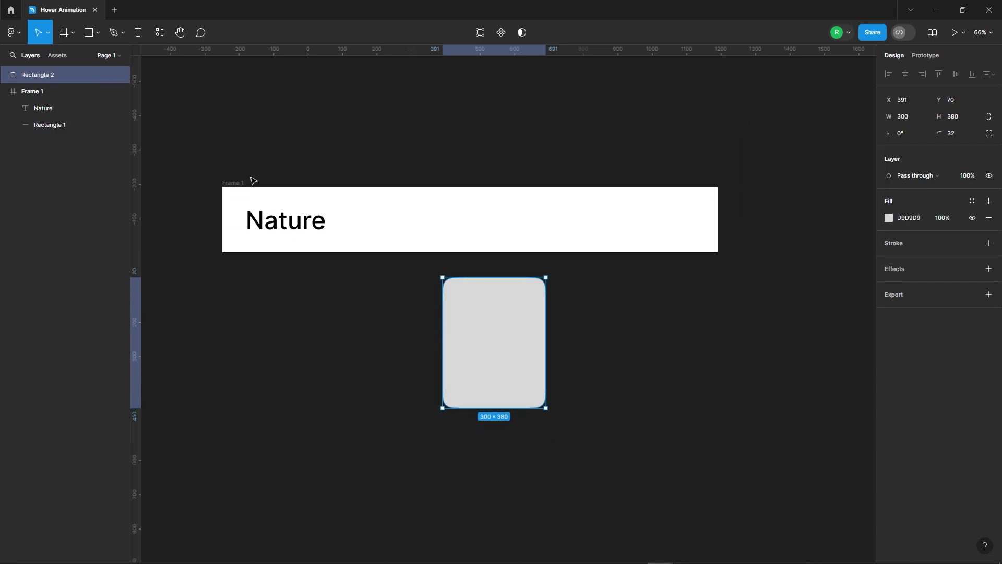
pyautogui.click(160, 34)
pyautogui.click(211, 56)
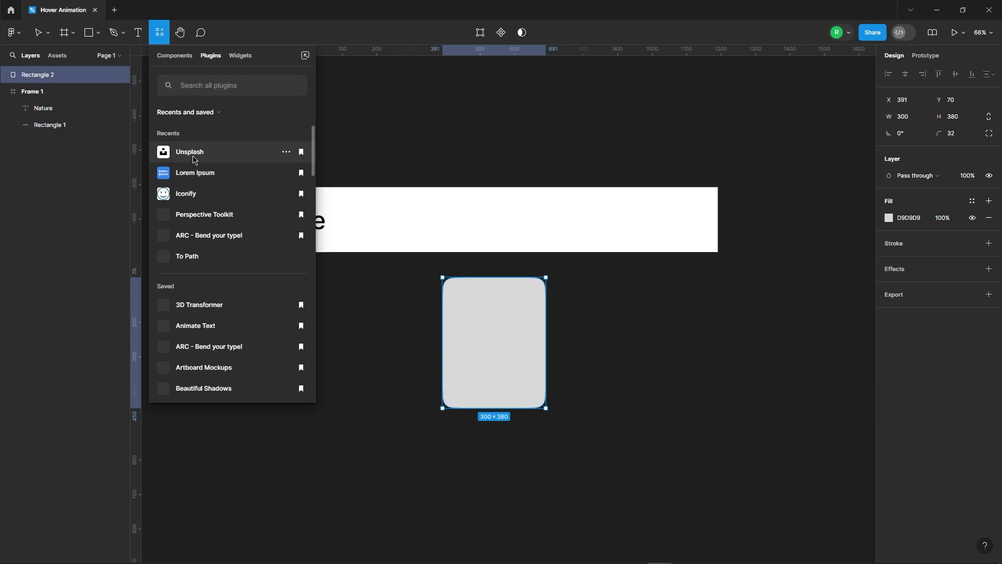
pyautogui.click(196, 151)
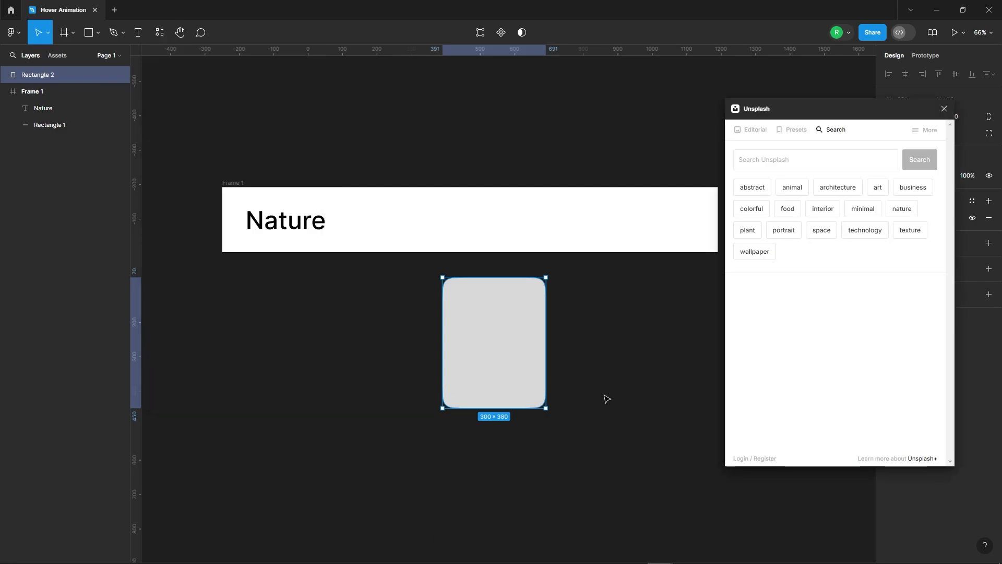
pyautogui.click(903, 208)
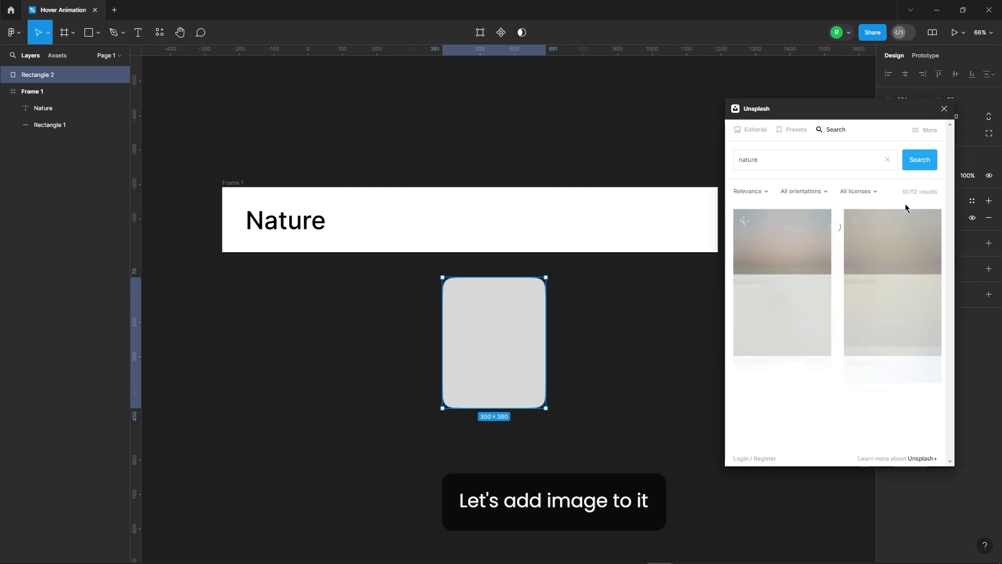
# Fill the rounded rectangle with the photo of a wooden bridge in a forest and close the plugin
pyautogui.scroll(-5, 817, 264)
pyautogui.scroll(-8, 818, 264)
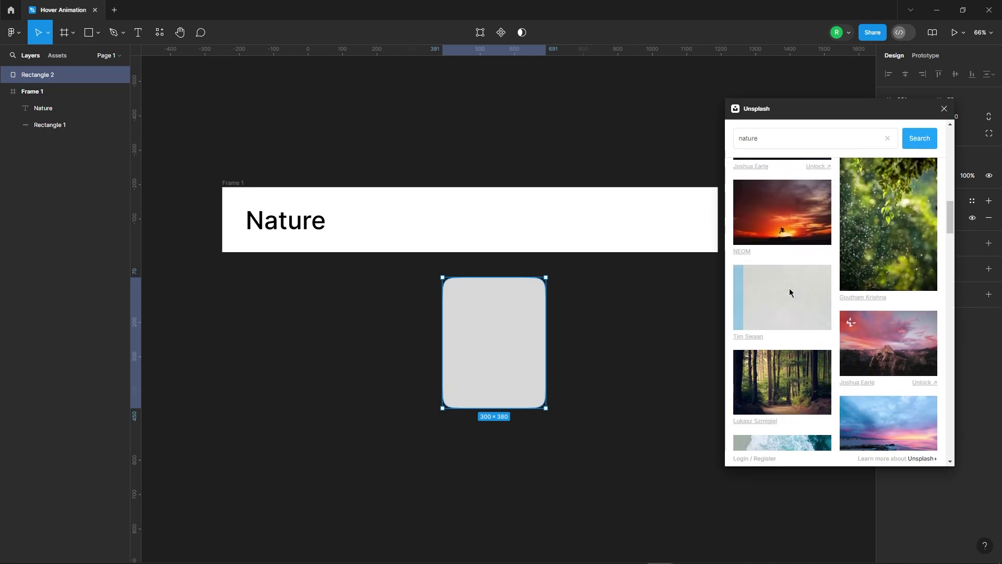
pyautogui.click(790, 292)
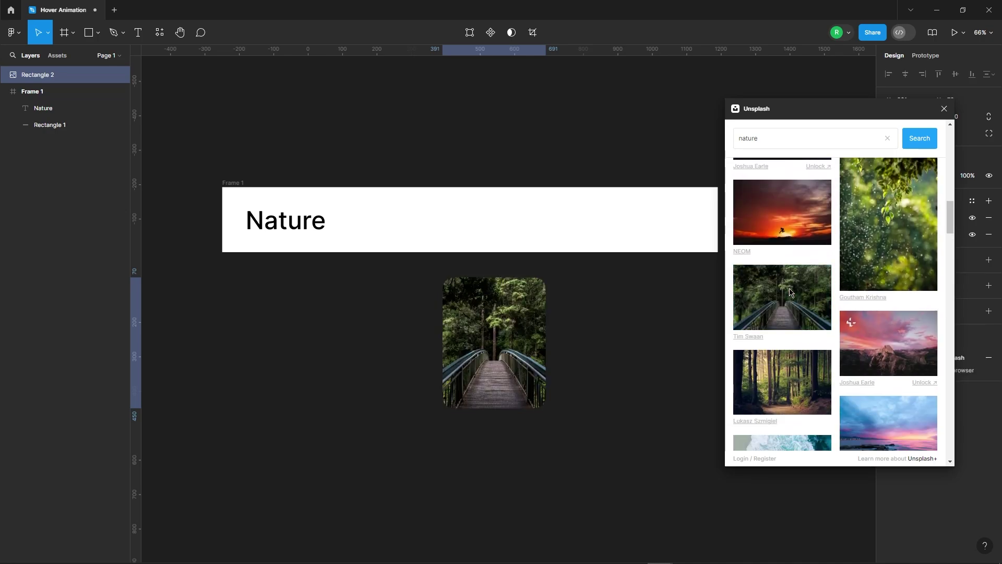
pyautogui.click(944, 108)
pyautogui.click(647, 358)
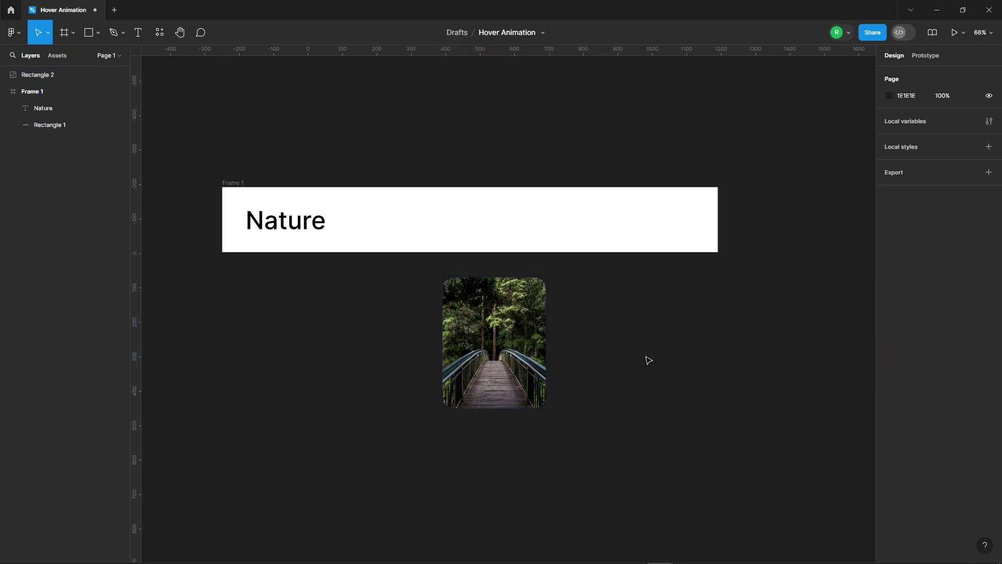
# Move the image card into the right part of Frame 1 and nudge it to X 1042, Y 22
pyautogui.moveTo(492, 334); pyautogui.dragTo(637, 254)
pyautogui.press('alt')
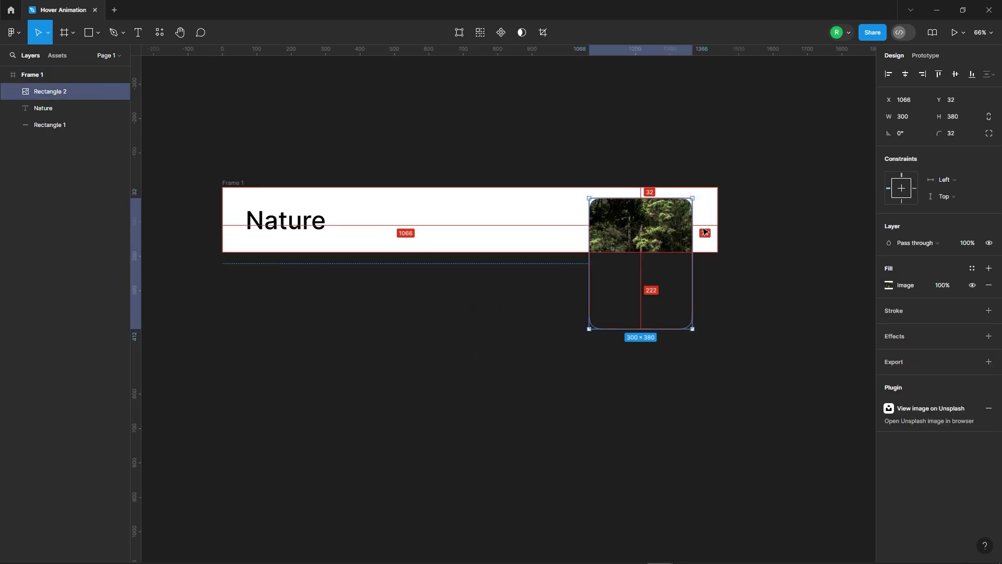
pyautogui.hotkey('shift', 'Up')
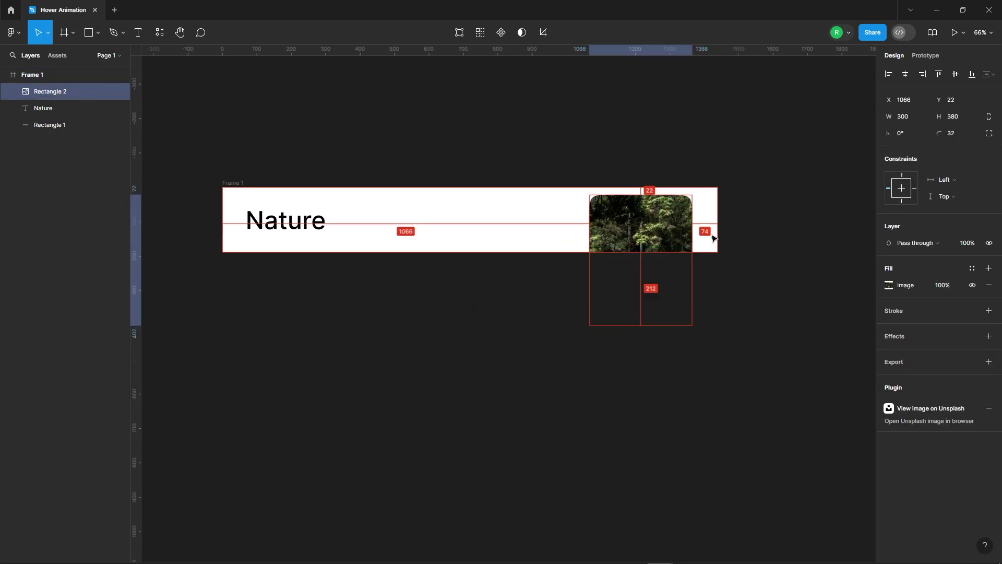
pyautogui.hotkey('shift', 'Left')
pyautogui.hotkey('shift', 'Left')
pyautogui.press('Left')
pyautogui.press('Left')
pyautogui.press('Left')
pyautogui.press('Left')
pyautogui.press('alt')
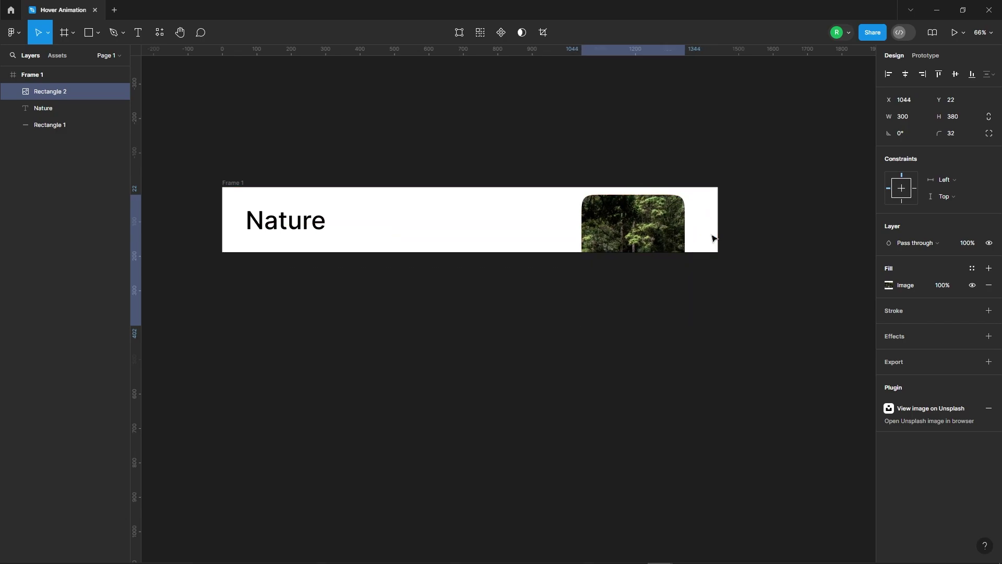
pyautogui.press('alt')
# Add a drop shadow to the image card with an increased blur and 15% opacity
pyautogui.scroll(3, 746, 306)
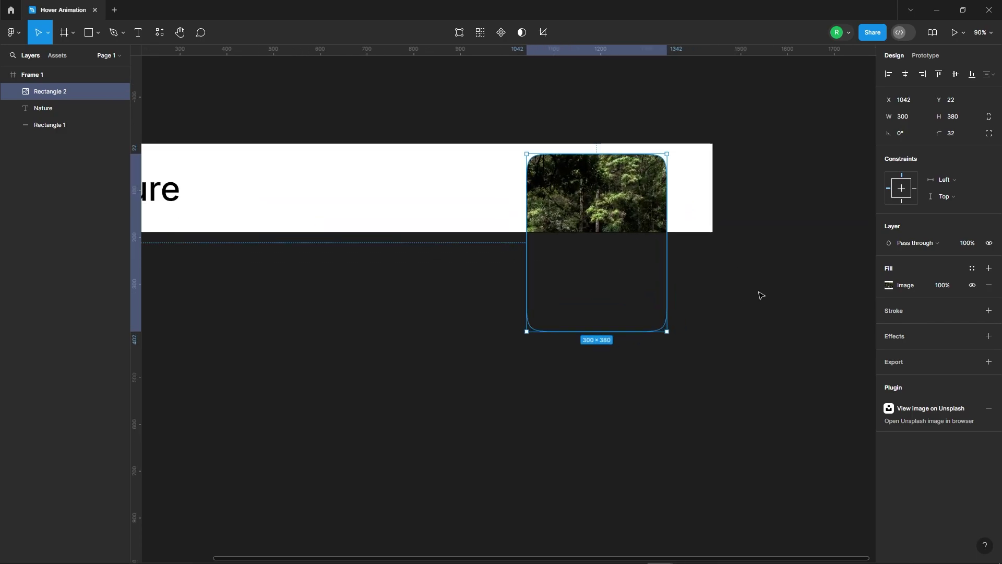
pyautogui.click(988, 337)
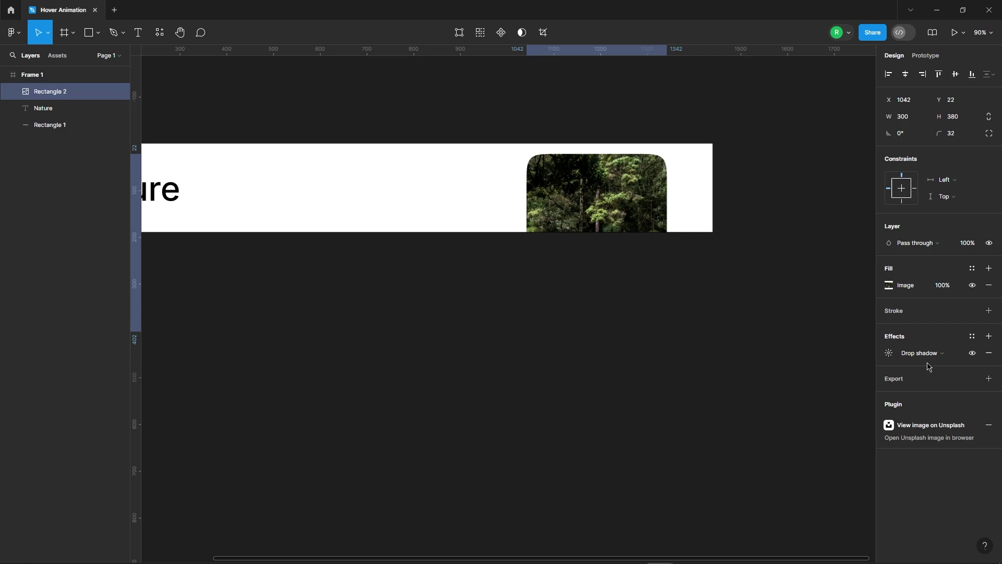
pyautogui.click(889, 352)
pyautogui.hotkey('shift', '2')
pyautogui.moveTo(827, 382); pyautogui.dragTo(10, 369)
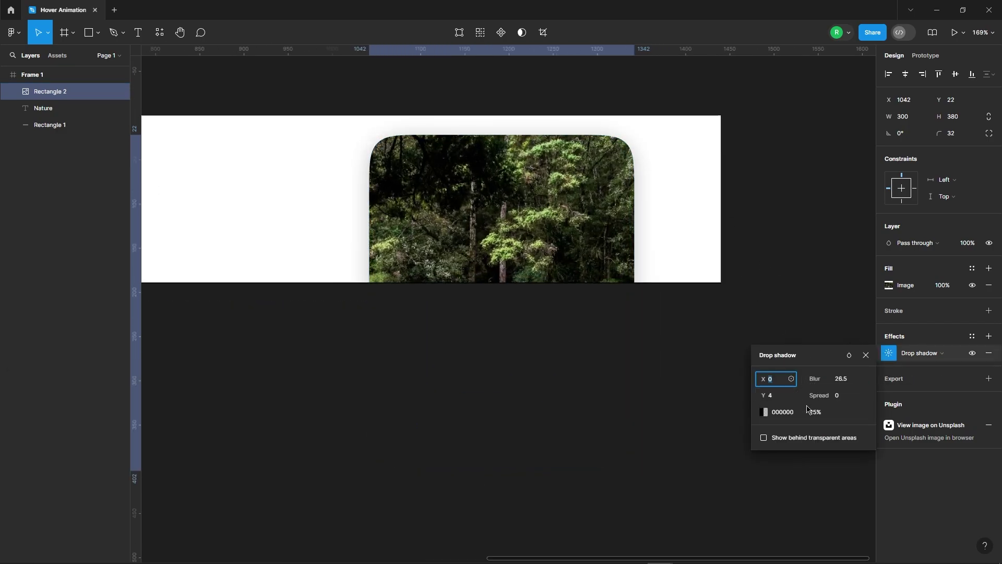
pyautogui.hotkey('shift', 'Down')
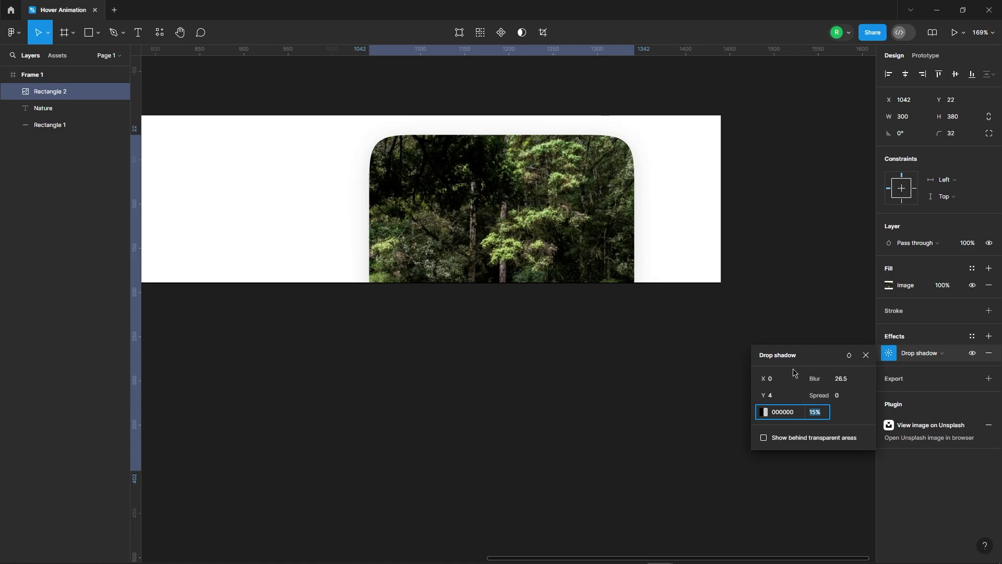
pyautogui.moveTo(815, 379); pyautogui.dragTo(817, 380)
pyautogui.press('Escape')
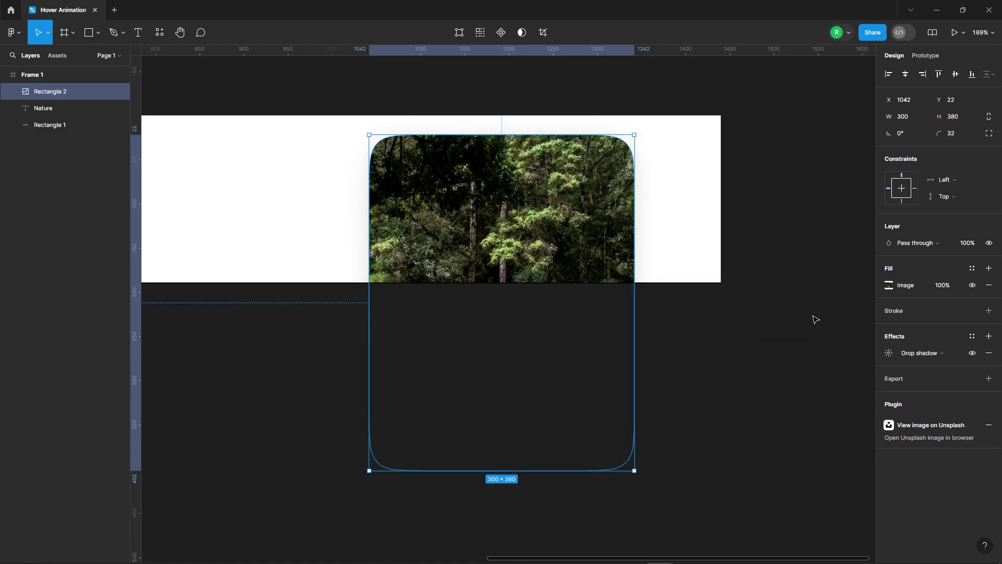
# Turn off Clip content for Frame 1 so the whole image card shows
pyautogui.click(691, 219)
pyautogui.scroll(-3, 694, 209)
pyautogui.scroll(-3, 335, 181)
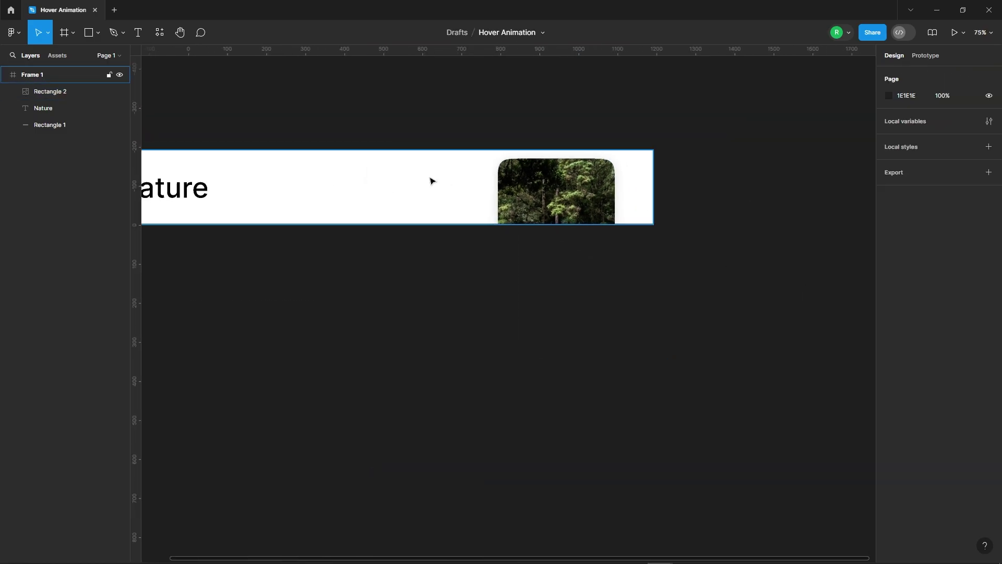
pyautogui.click(381, 179)
pyautogui.click(889, 167)
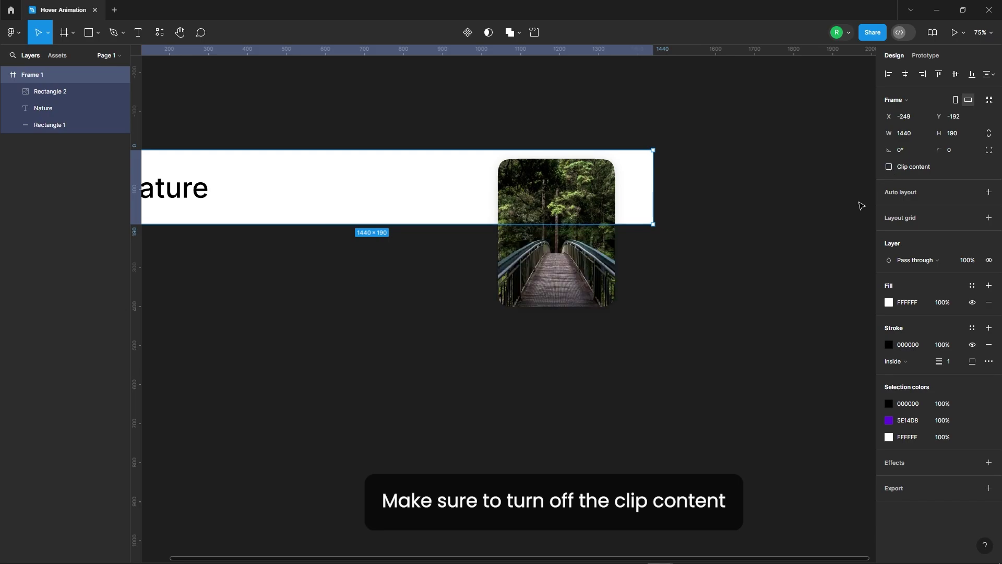
pyautogui.click(744, 169)
# Duplicate Frame 1 to its right at X 1300, aligned with the original
pyautogui.scroll(-3, 745, 167)
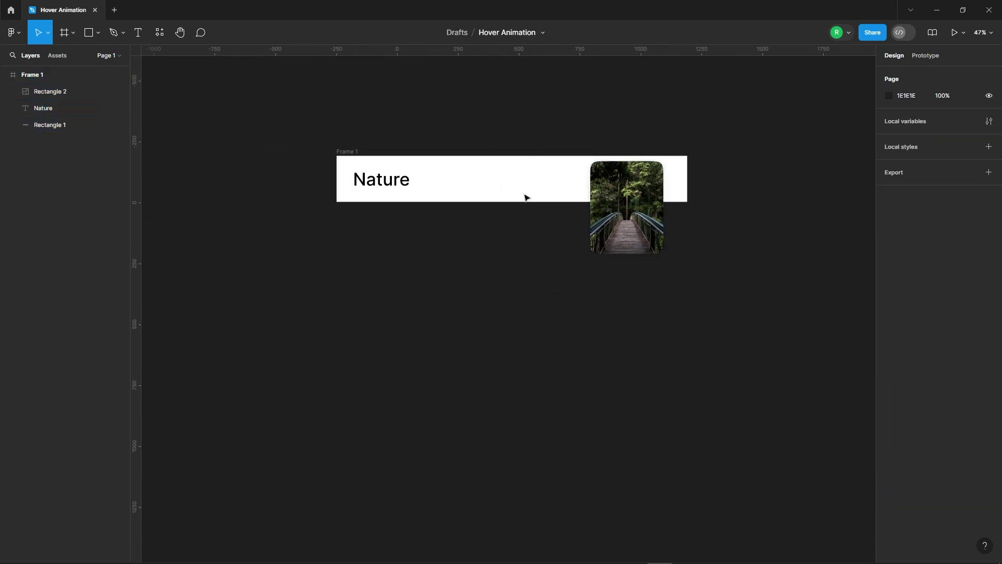
pyautogui.scroll(-2, 270, 237)
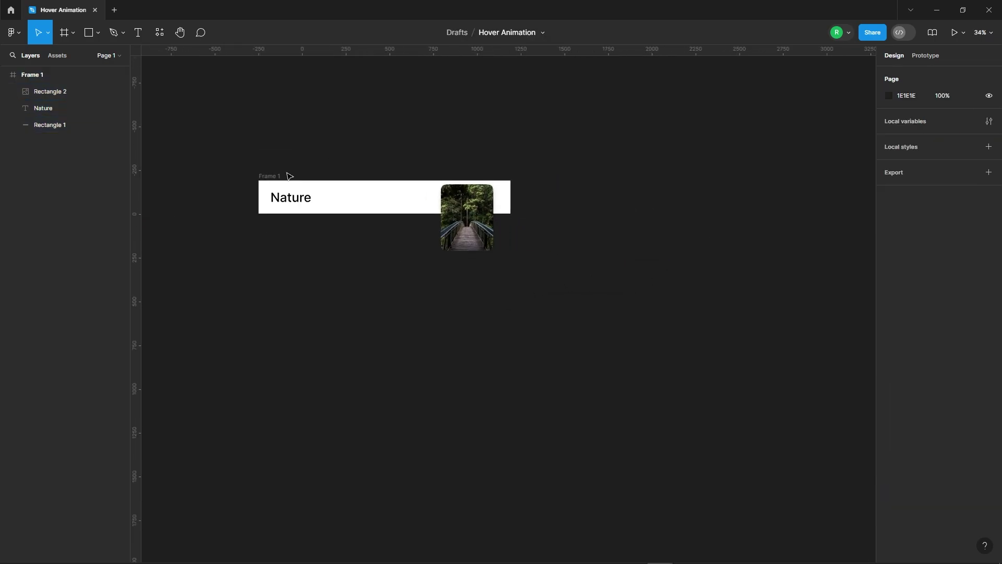
pyautogui.click(282, 178)
pyautogui.moveTo(274, 176); pyautogui.dragTo(543, 170)
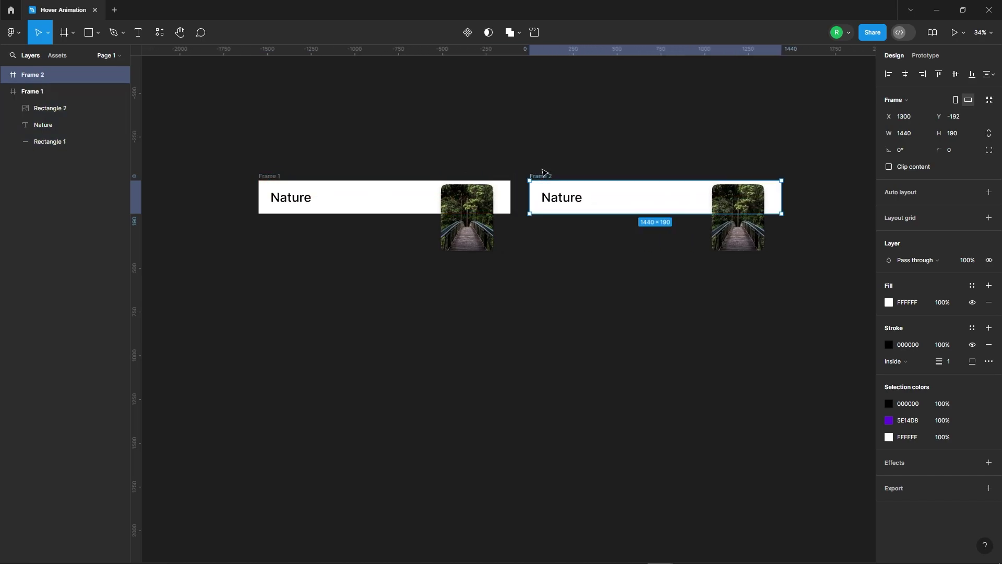
# Set the height of the purple rectangle in Frame 2 to 190 so it fills the row
pyautogui.scroll(3, 702, 153)
pyautogui.click(5, 75)
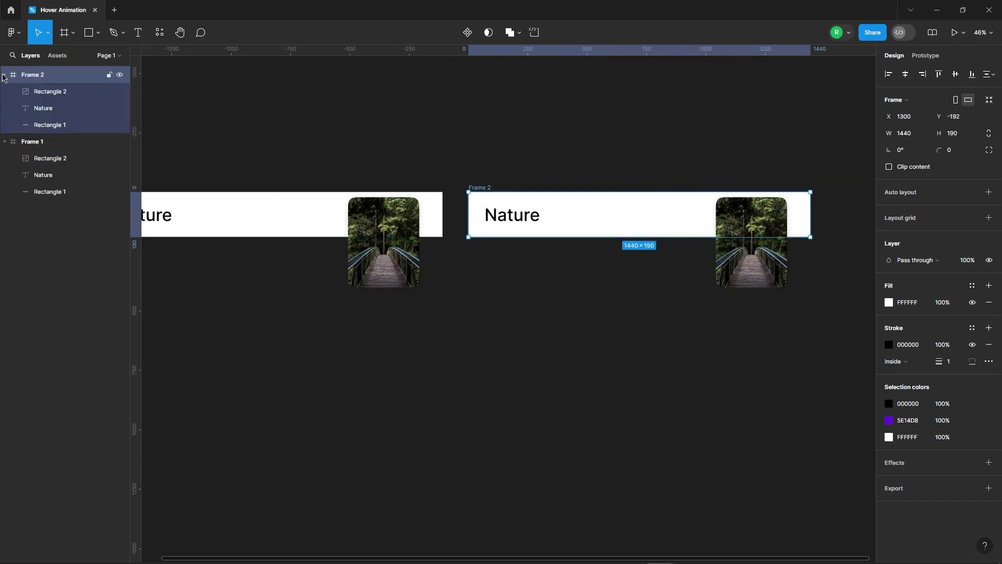
pyautogui.click(57, 125)
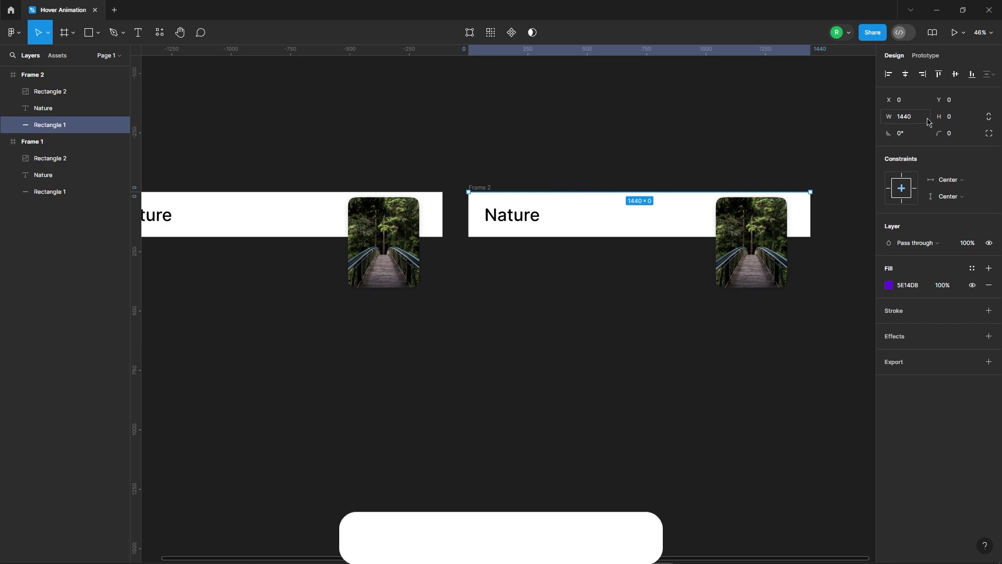
pyautogui.click(953, 121)
pyautogui.write('190')
pyautogui.press('Return')
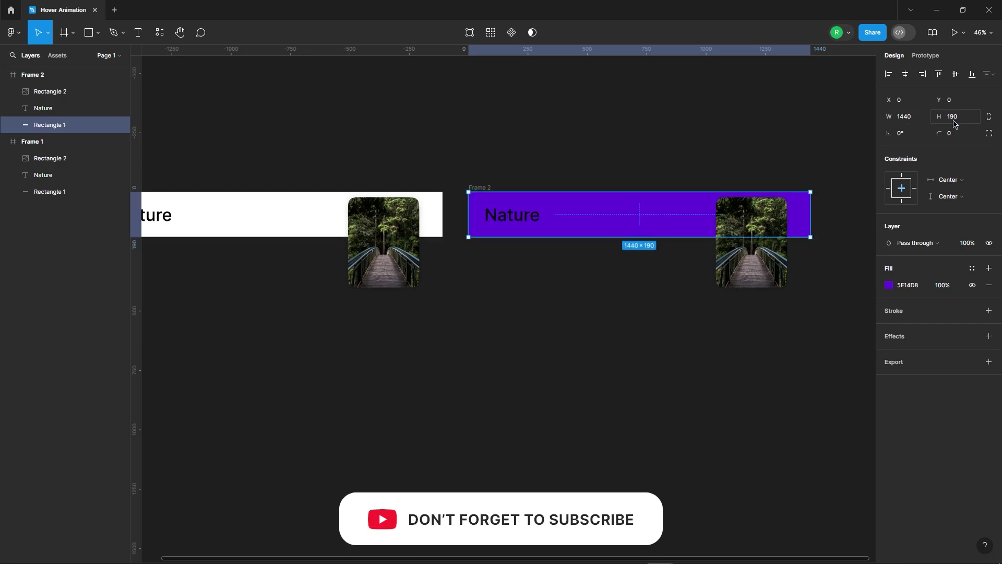
# Change the Nature text in Frame 2 to white, FFFFFF
pyautogui.click(534, 226)
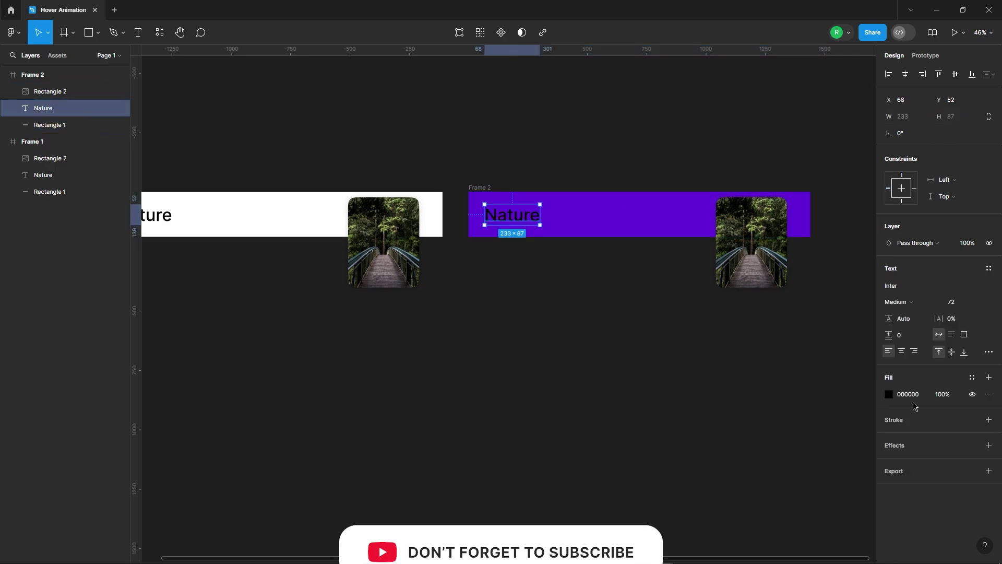
pyautogui.click(889, 394)
pyautogui.moveTo(836, 380); pyautogui.dragTo(689, 235)
pyautogui.click(866, 261)
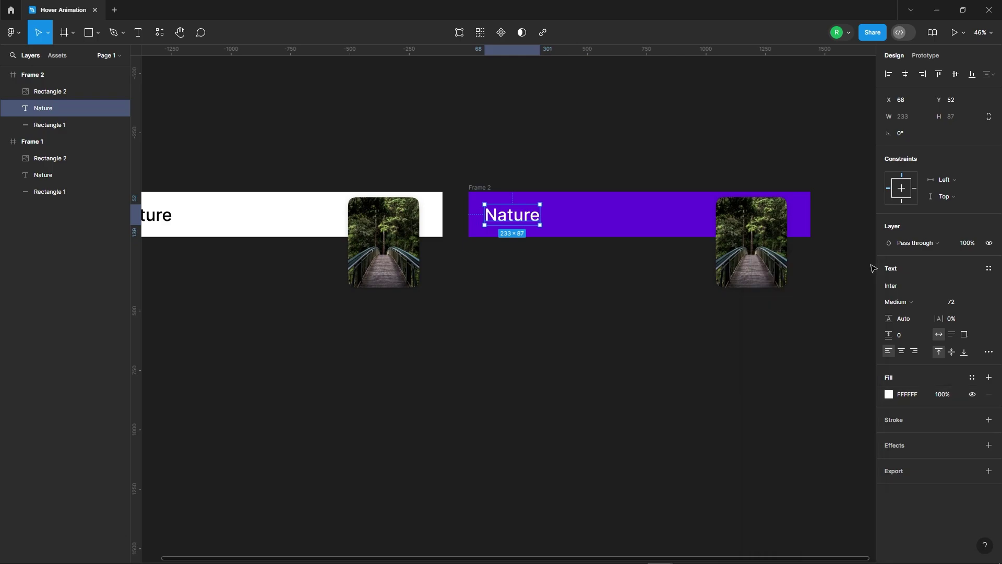
pyautogui.click(835, 275)
# Select Frame 1 and Frame 2 and combine them into one component set with two variants
pyautogui.scroll(-3, 690, 129)
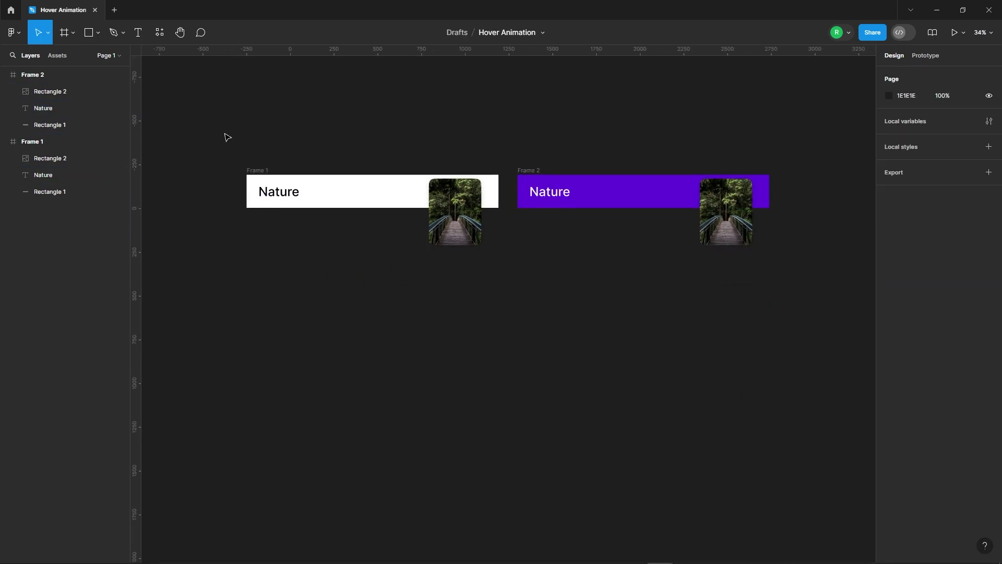
pyautogui.moveTo(227, 137); pyautogui.dragTo(803, 288)
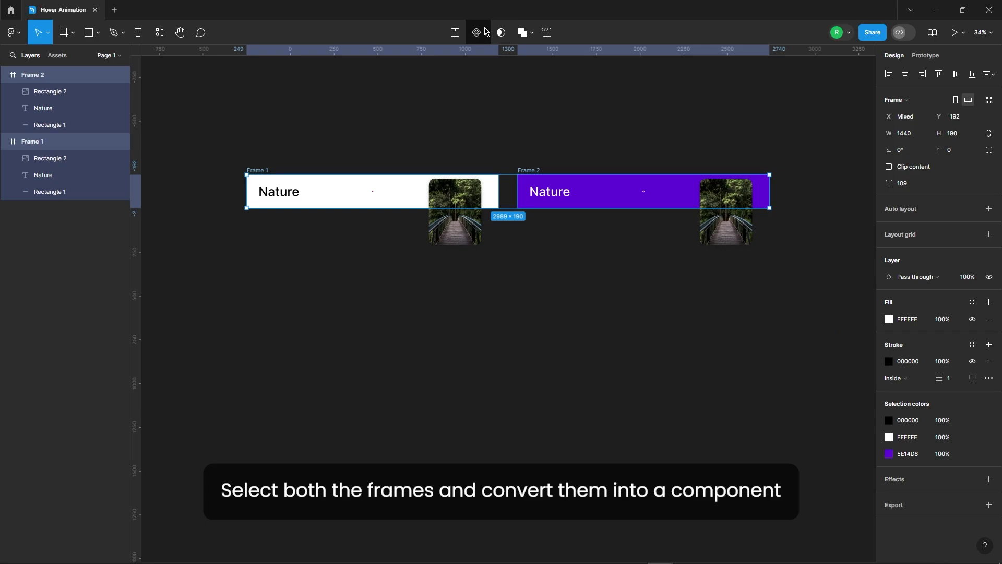
pyautogui.click(485, 33)
pyautogui.click(468, 83)
pyautogui.click(491, 140)
# Add a 1440 × 1024 Desktop preset frame below the component set
pyautogui.scroll(-4, 558, 119)
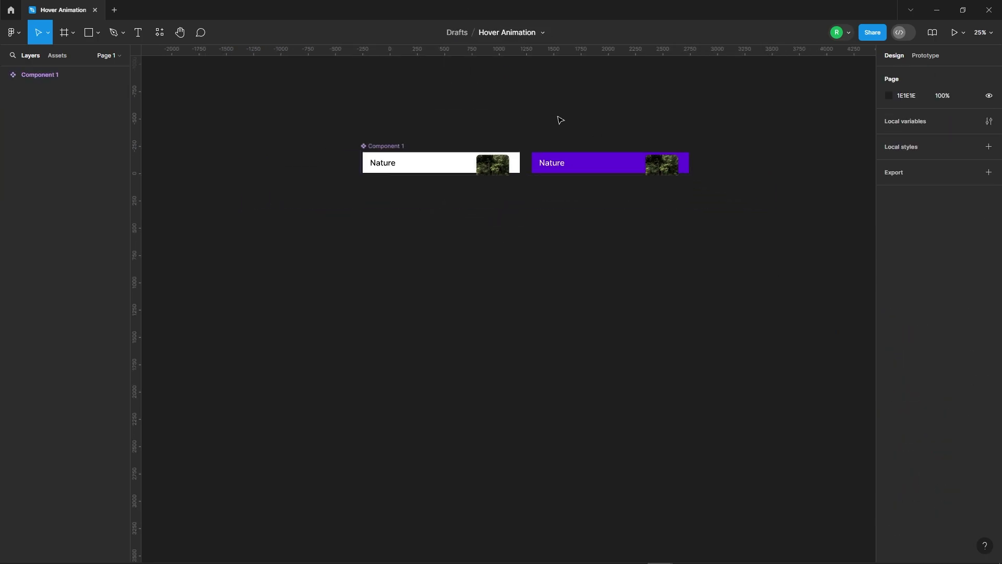
pyautogui.press('f')
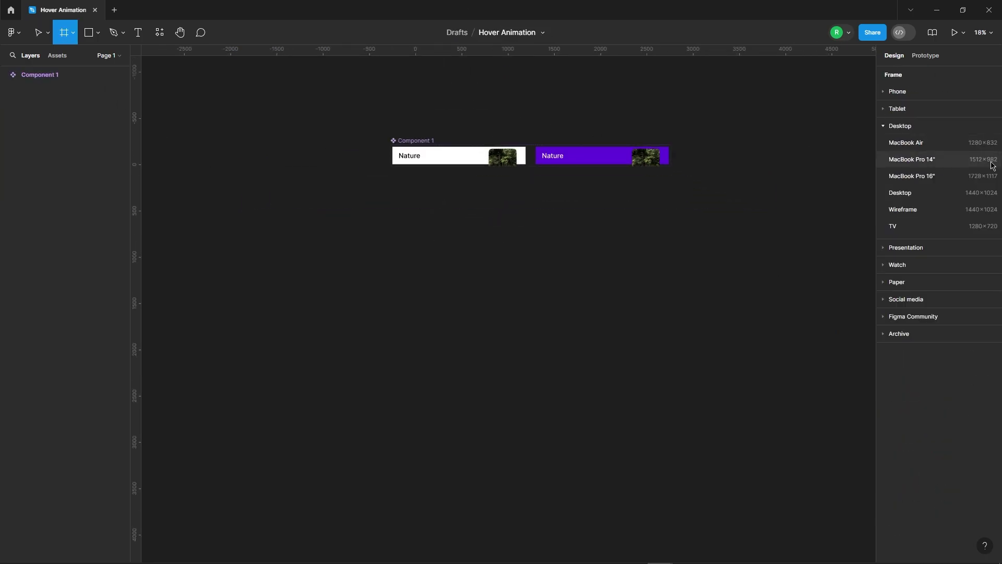
pyautogui.click(928, 193)
pyautogui.scroll(2, 599, 298)
pyautogui.click(363, 189)
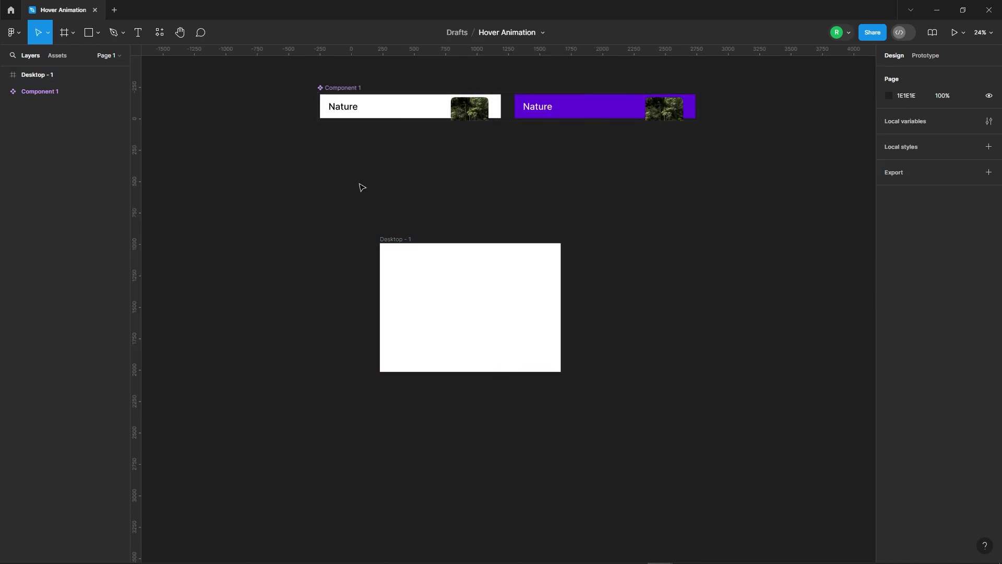
# Insert an instance of Component 1 from the local components into Desktop - 1 and center it horizontally
pyautogui.click(58, 55)
pyautogui.moveTo(47, 148); pyautogui.dragTo(458, 293)
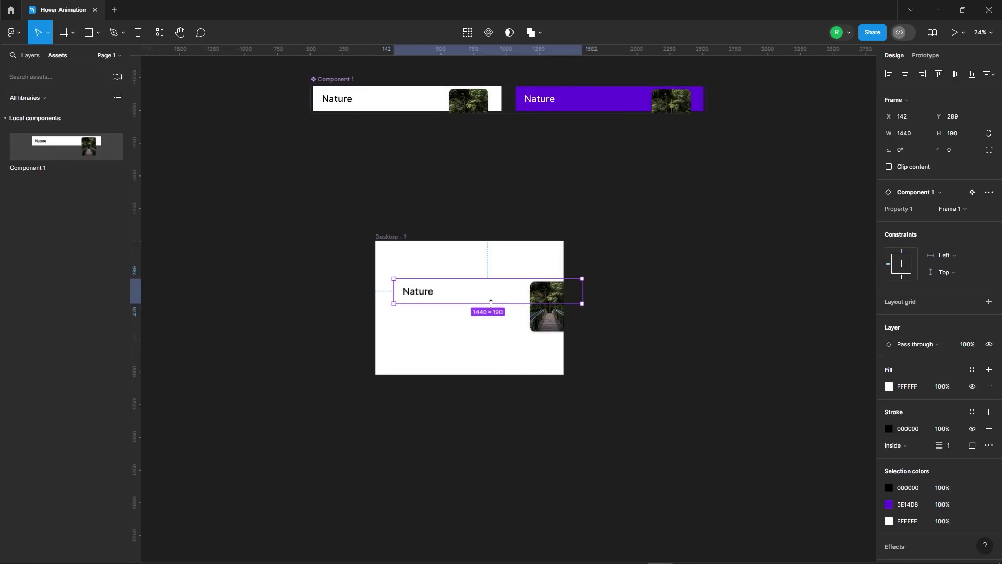
pyautogui.scroll(3, 459, 295)
pyautogui.click(905, 73)
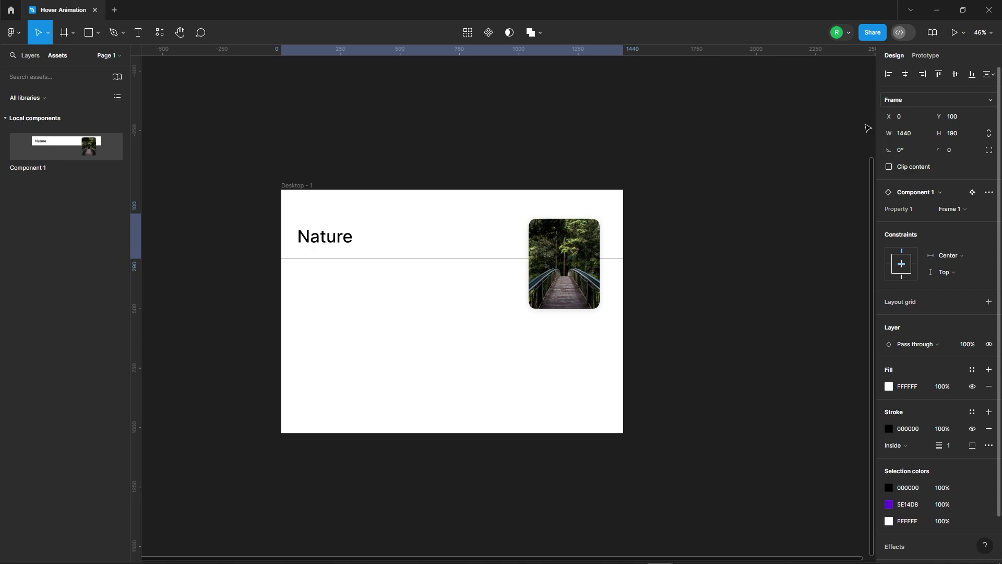
# Place the instance at Y 47 and duplicate it directly below to make four stacked rows in Desktop - 1
pyautogui.moveTo(477, 249); pyautogui.dragTo(461, 269)
pyautogui.hotkey('ctrl', 'd')
pyautogui.hotkey('ctrl', 'd')
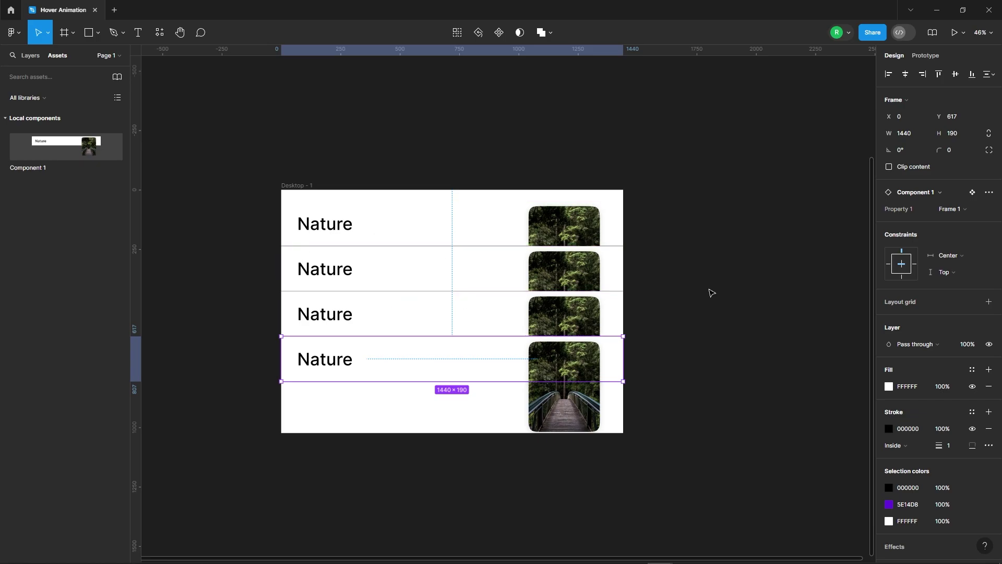
pyautogui.click(711, 291)
# Rename the text of the second, third and fourth rows to Portrait, Abstract and Architecture
pyautogui.scroll(2, 322, 296)
pyautogui.doubleClick(321, 259)
pyautogui.write('Portrait')
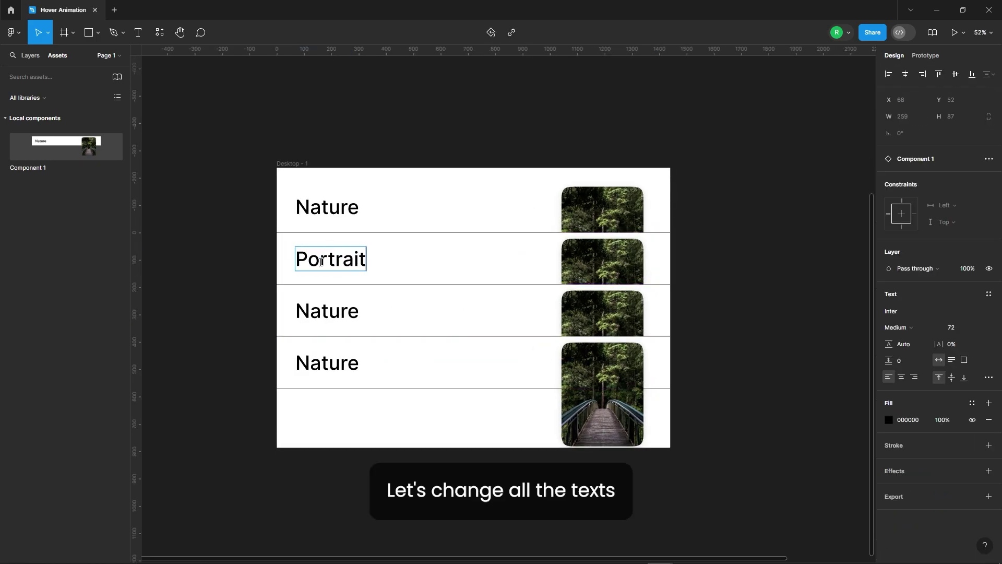
pyautogui.doubleClick(323, 312)
pyautogui.write('Abstract')
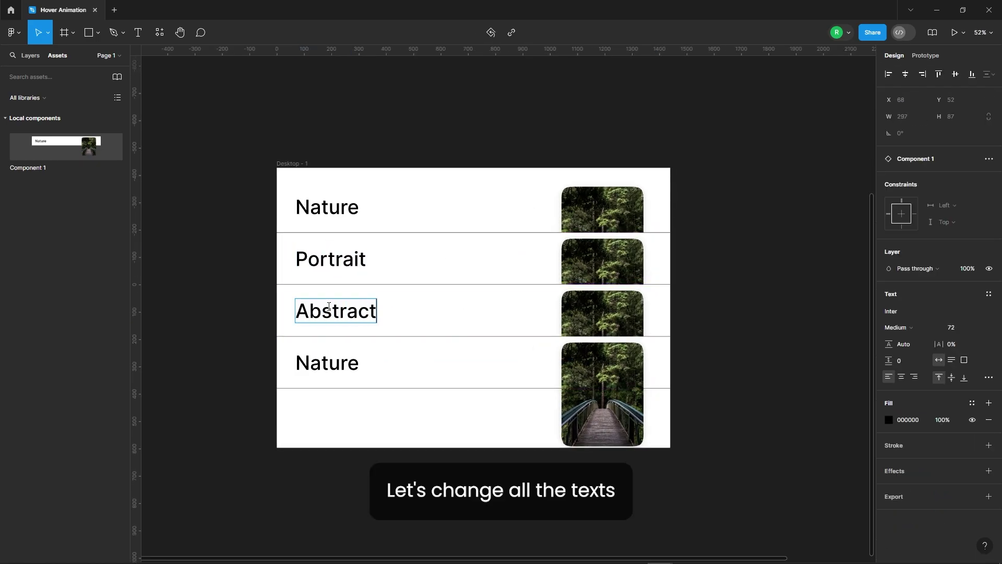
pyautogui.doubleClick(329, 364)
pyautogui.write('Architecture')
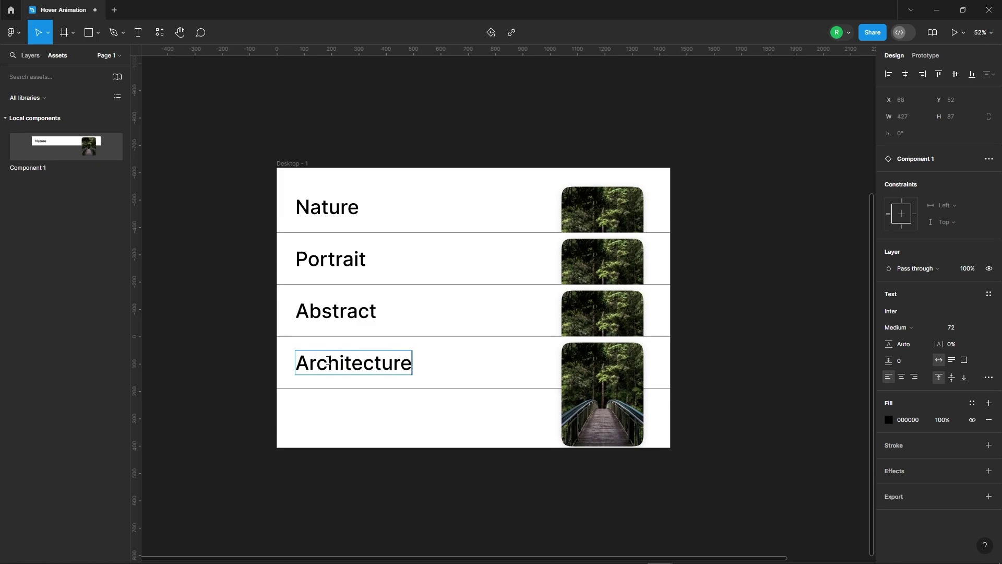
pyautogui.click(198, 273)
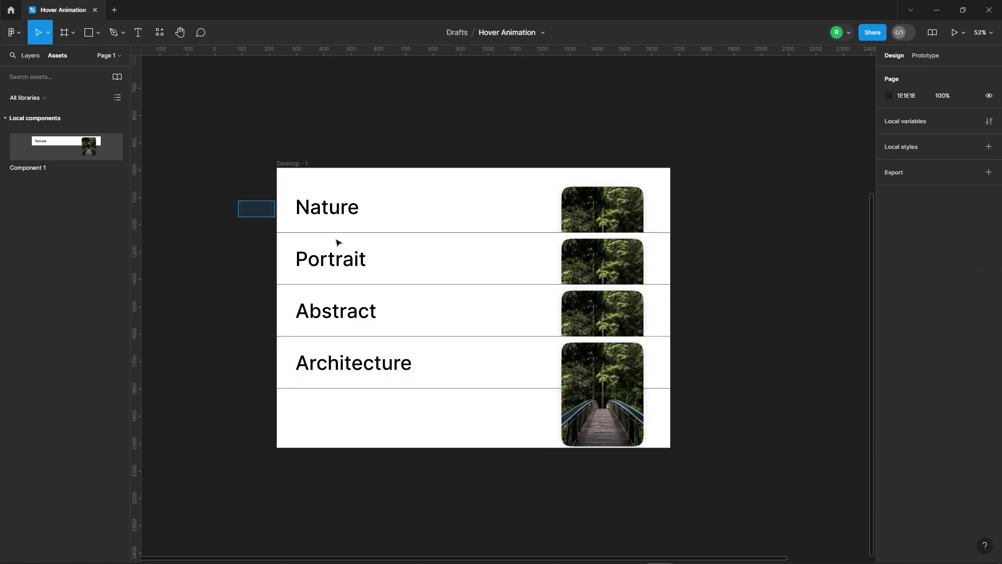
# Bring the top three rows, the top two rows and the Nature row to the front in turn so each image overlaps the row below
pyautogui.moveTo(337, 242); pyautogui.dragTo(459, 304)
pyautogui.rightClick(454, 304)
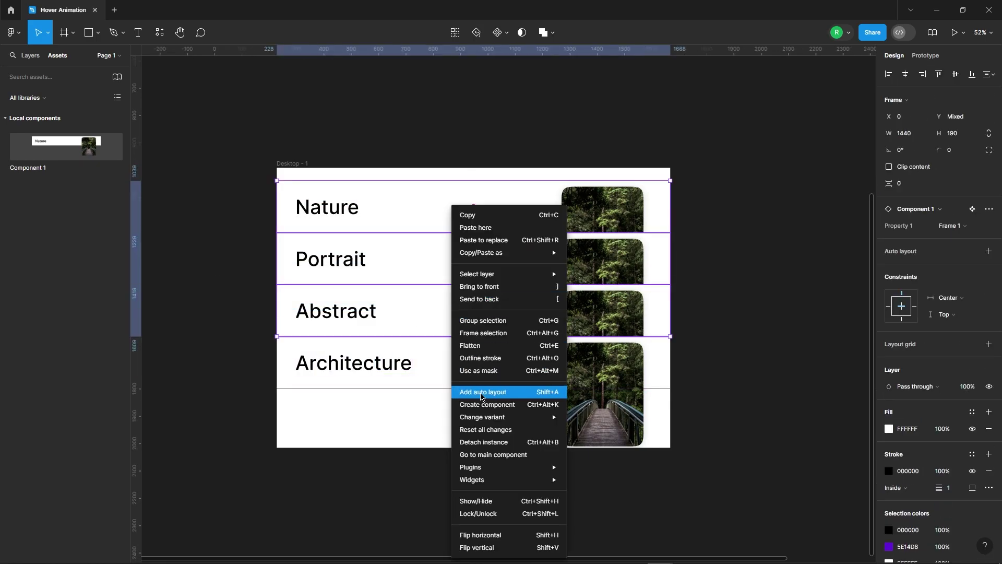
pyautogui.click(480, 299)
pyautogui.click(256, 232)
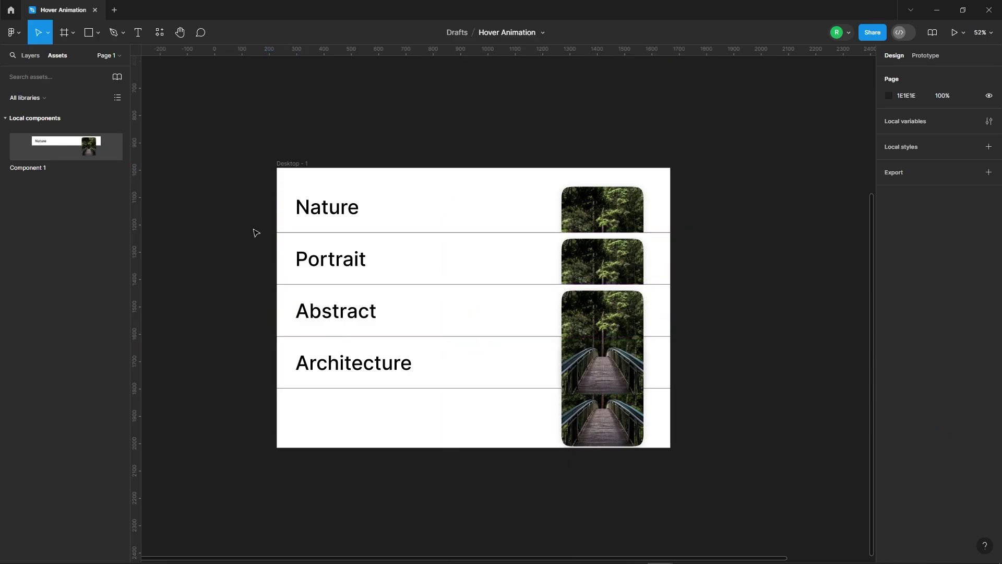
pyautogui.moveTo(259, 196); pyautogui.dragTo(386, 273)
pyautogui.rightClick(391, 260)
pyautogui.click(424, 290)
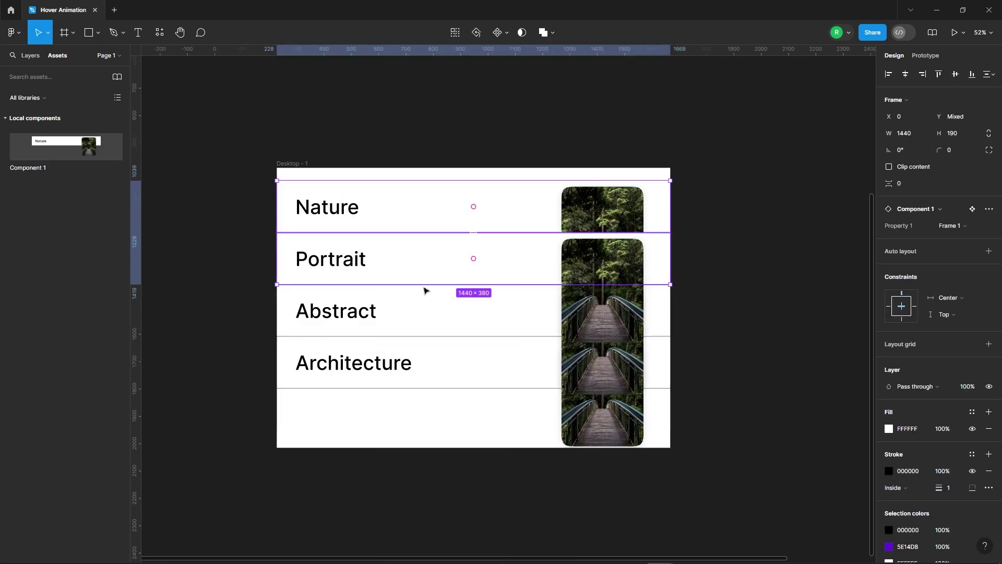
pyautogui.click(242, 222)
pyautogui.click(345, 207)
pyautogui.rightClick(343, 205)
pyautogui.click(416, 290)
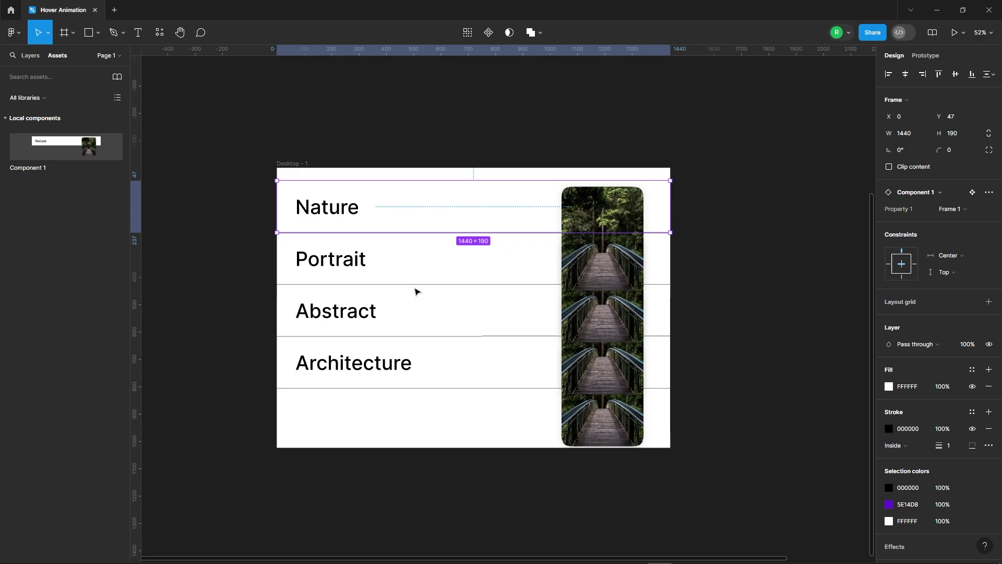
pyautogui.click(714, 259)
# Run the Unsplash plugin, search for portrait and fill the Portrait row's image card with the dark profile photo on a red background
pyautogui.scroll(-3, 347, 114)
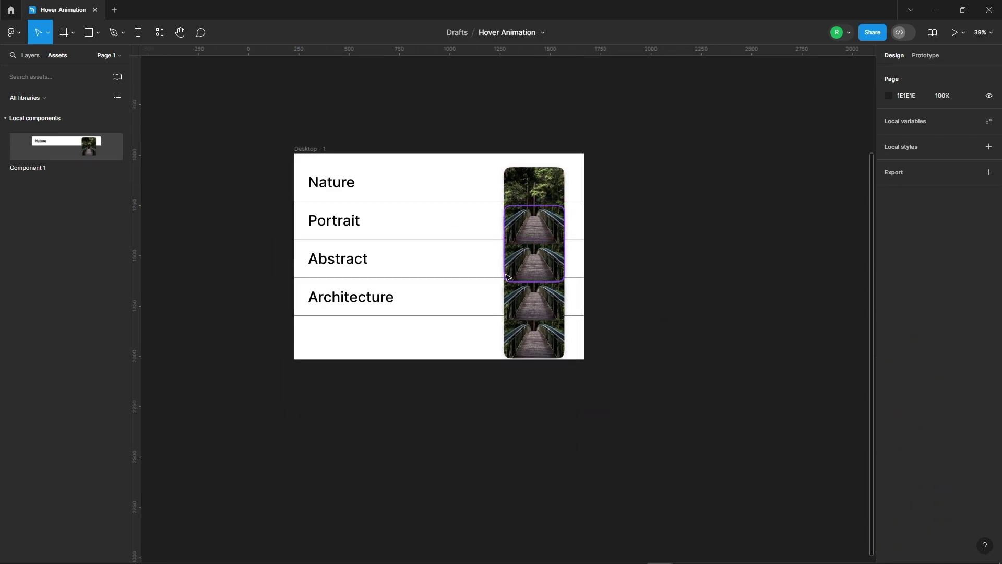
pyautogui.click(159, 33)
pyautogui.click(196, 150)
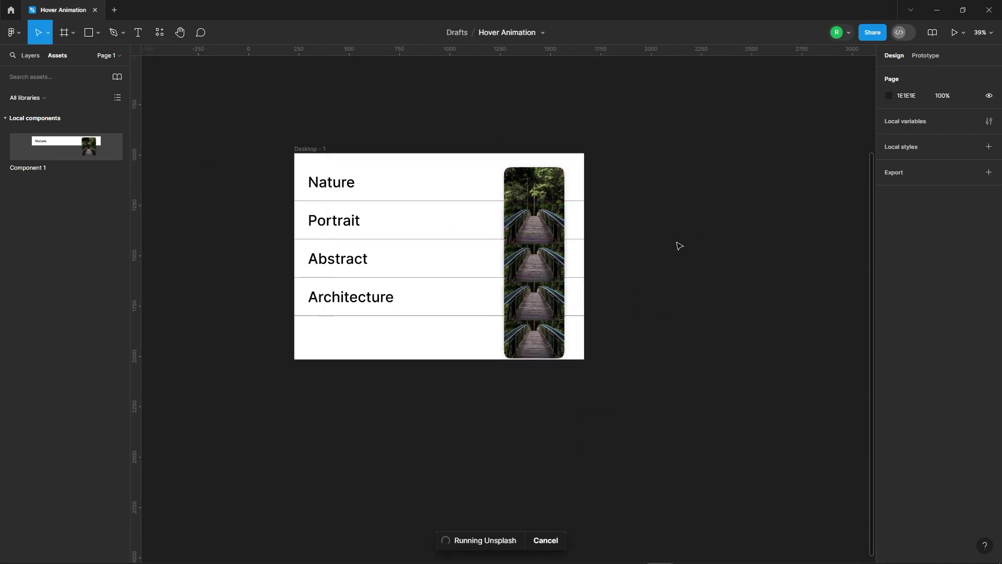
pyautogui.moveTo(822, 113); pyautogui.dragTo(774, 118)
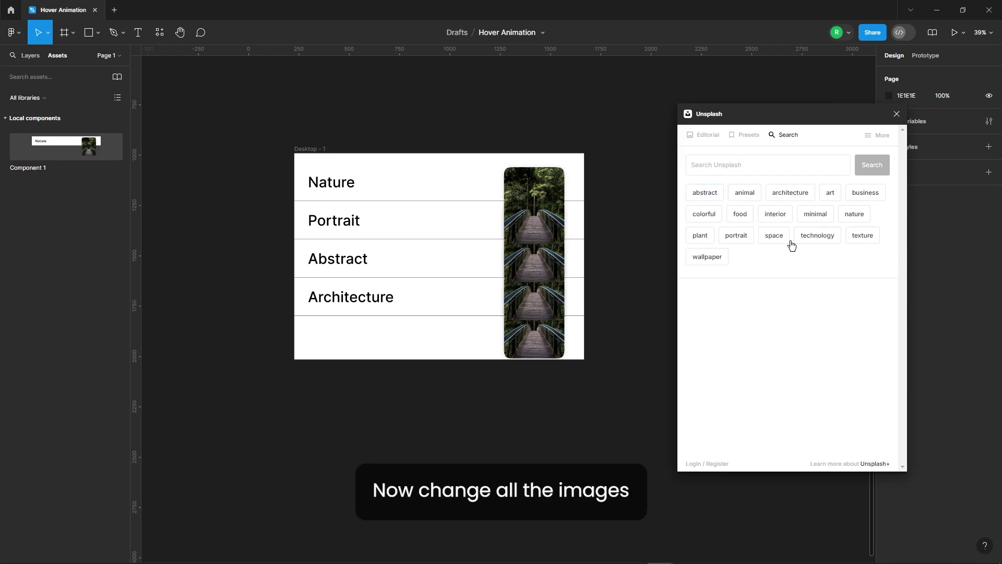
pyautogui.click(754, 246)
pyautogui.click(412, 230)
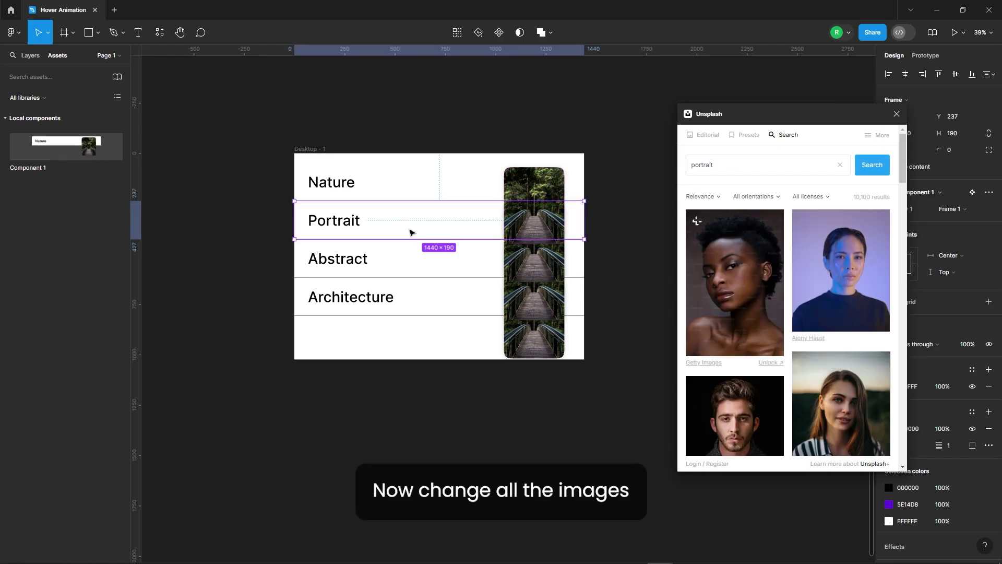
pyautogui.click(534, 245)
pyautogui.scroll(-10, 833, 295)
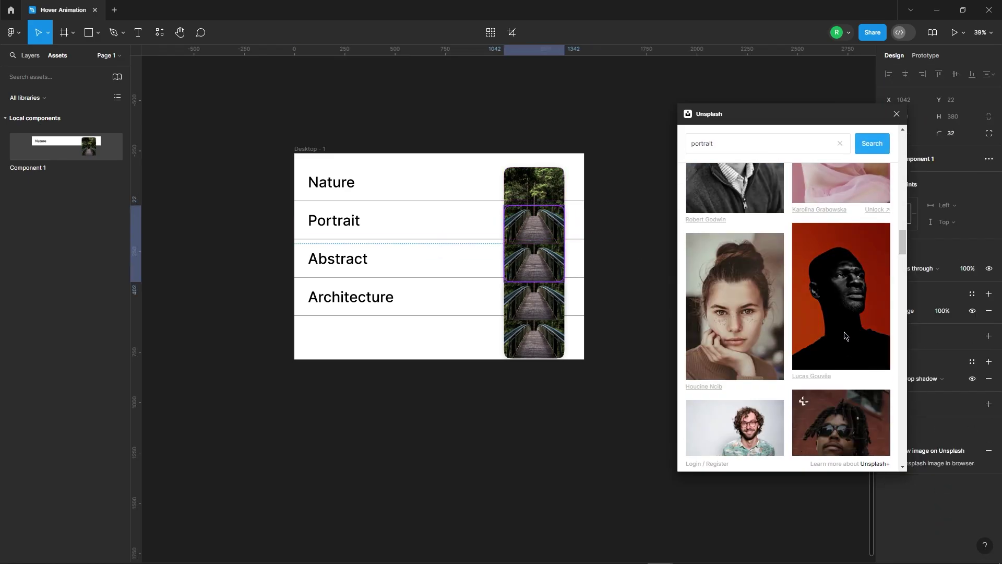
pyautogui.click(835, 295)
# Search Unsplash for abstract and fill the Abstract row's image card with the dark blue and red swirl image
pyautogui.click(520, 299)
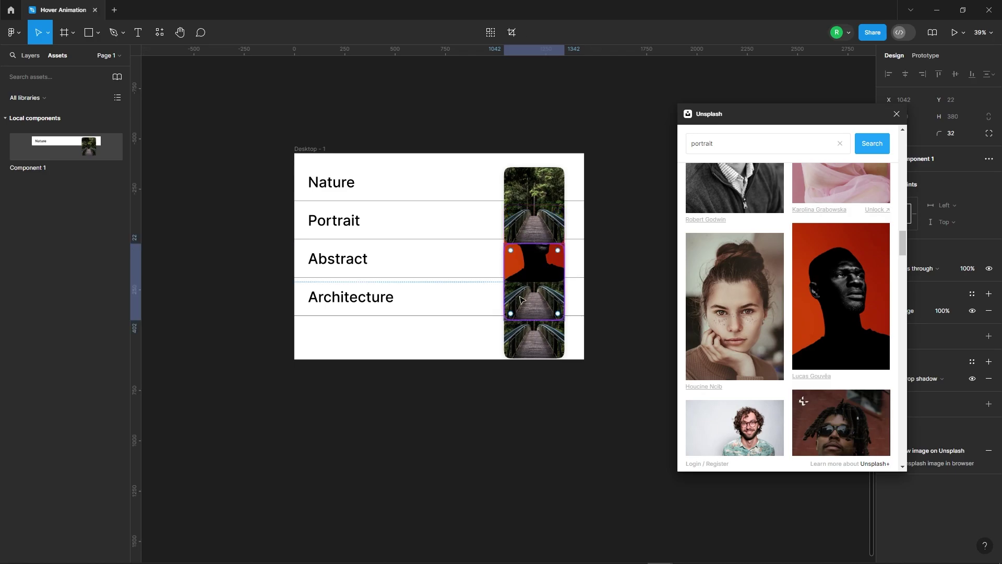
pyautogui.click(838, 144)
pyautogui.click(706, 192)
pyautogui.scroll(-5, 775, 237)
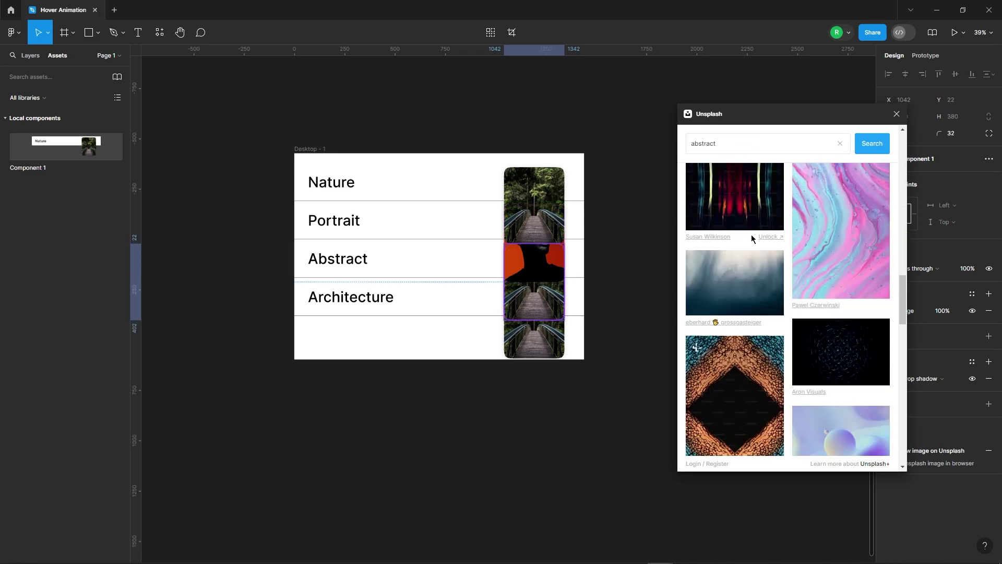
pyautogui.scroll(-5, 750, 238)
pyautogui.click(830, 278)
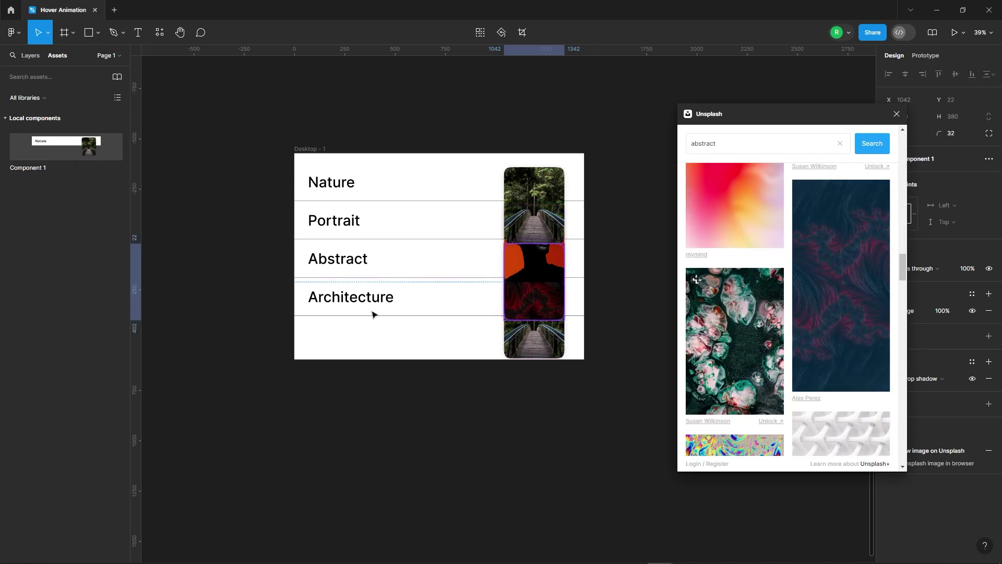
# Fill the Architecture row's image card with an upward glass-building photo from Unsplash's architecture results, and close the plugin
pyautogui.click(556, 355)
pyautogui.click(839, 144)
pyautogui.click(779, 195)
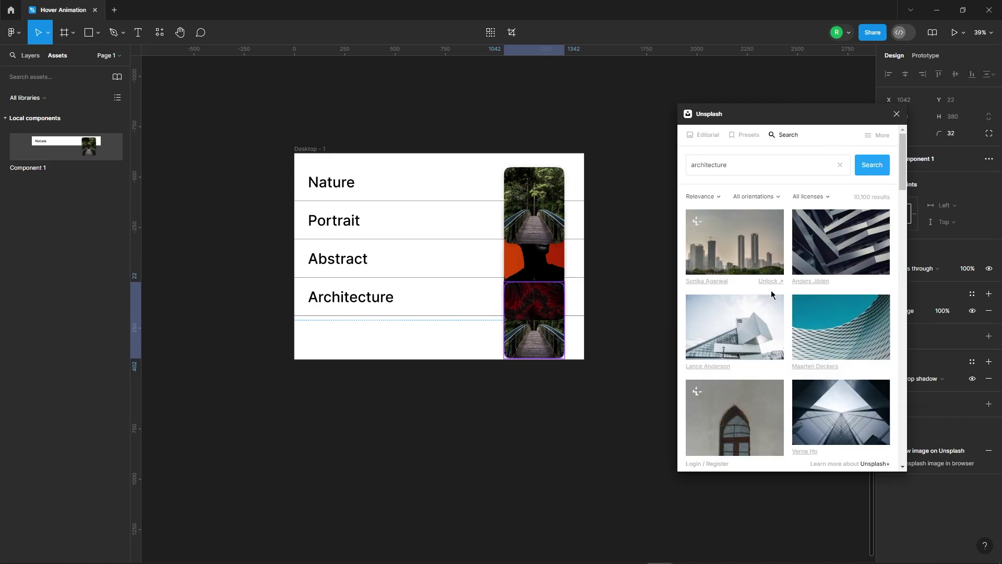
pyautogui.scroll(-3, 772, 291)
pyautogui.click(849, 256)
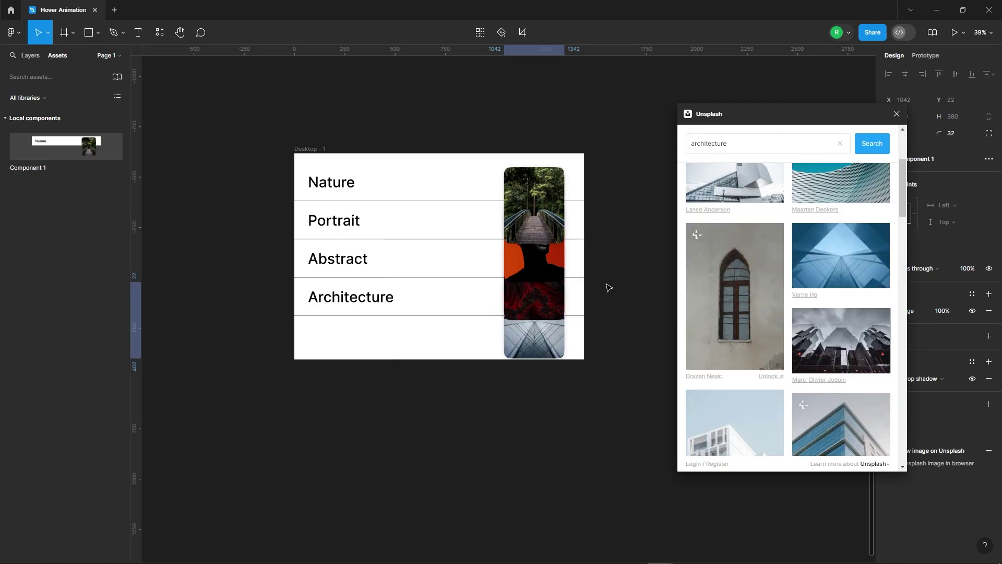
pyautogui.click(897, 113)
pyautogui.click(715, 158)
# Turn off Clip content for the Component 1 set so both variants' image cards show fully
pyautogui.scroll(-3, 204, 199)
pyautogui.scroll(2, 237, 96)
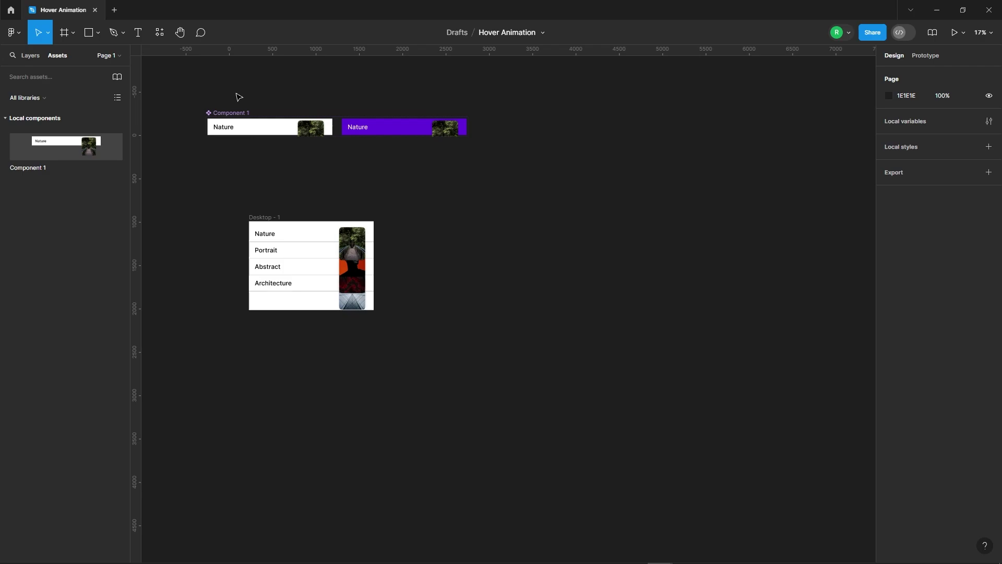
pyautogui.scroll(4, 224, 130)
pyautogui.click(161, 149)
pyautogui.scroll(-1, 517, 122)
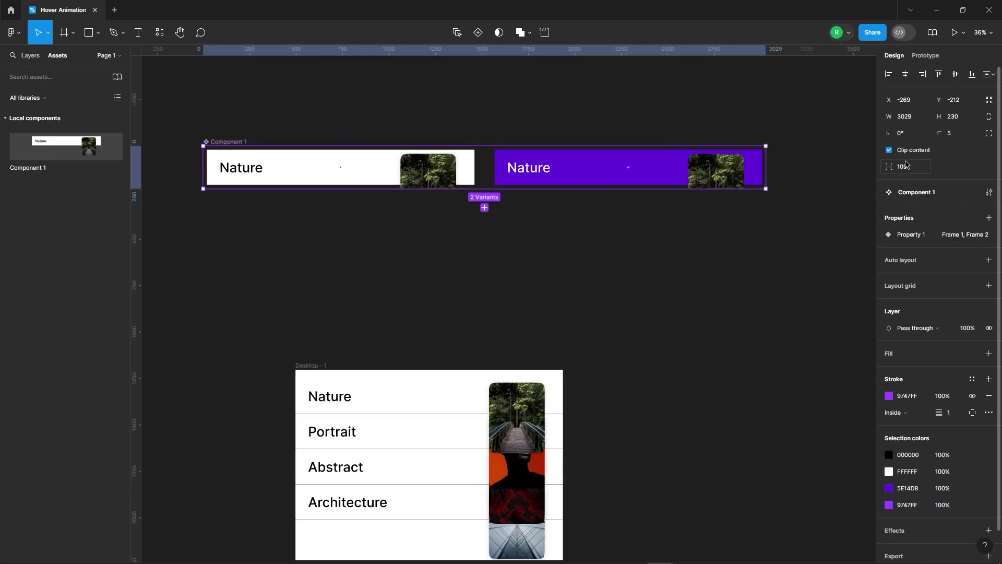
pyautogui.click(889, 149)
# Scale the image card in the white variant proportionally down to about 36 × 46
pyautogui.click(448, 183)
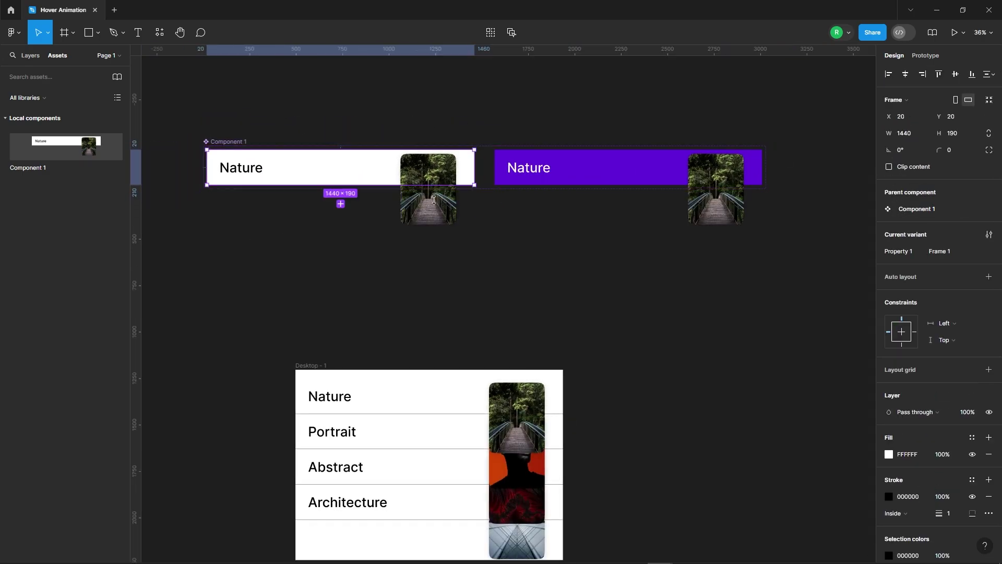
pyautogui.click(434, 200)
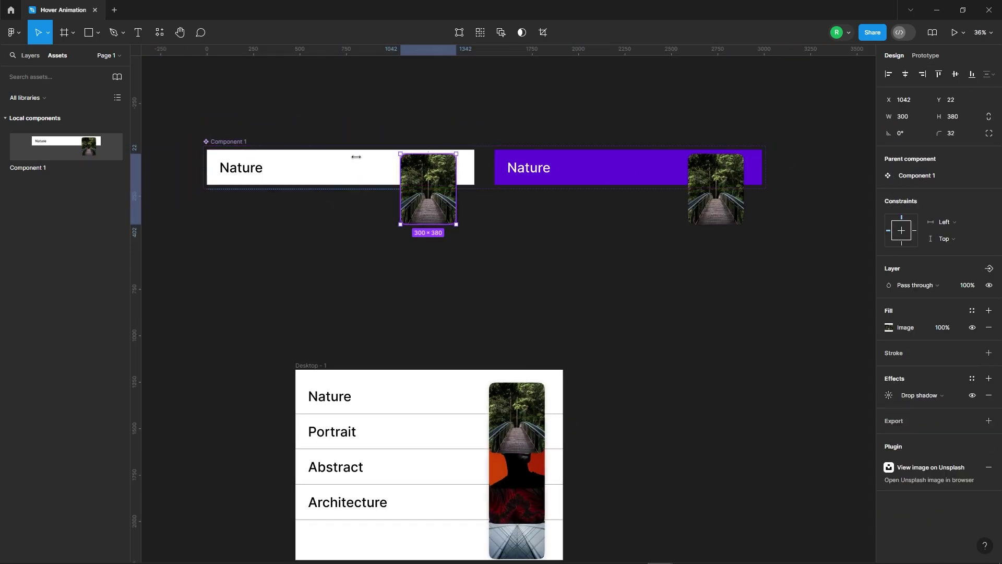
pyautogui.click(47, 32)
pyautogui.click(32, 70)
pyautogui.scroll(3, 406, 171)
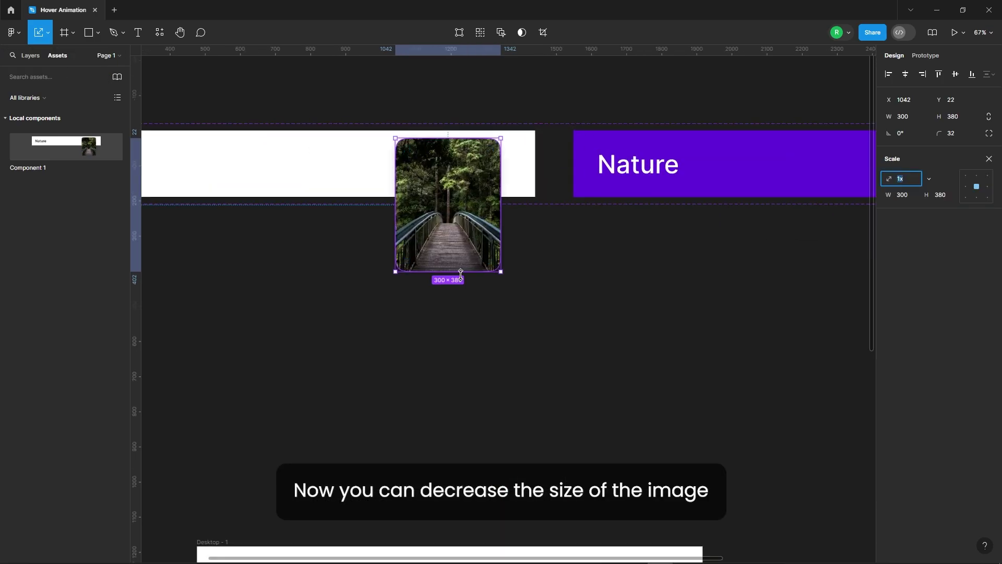
pyautogui.moveTo(460, 273); pyautogui.dragTo(453, 211)
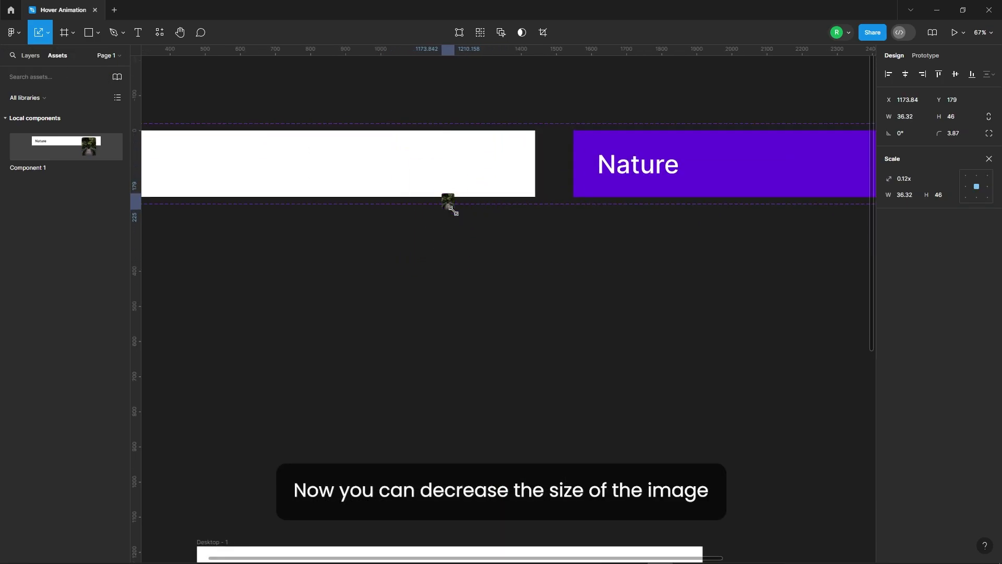
# Nudge the shrunken image card up to Y 69 inside the white row and close the scale settings
pyautogui.hotkey('shift', 'Up')
pyautogui.hotkey('shift', 'Up')
pyautogui.hotkey('shift', 'Up')
pyautogui.hotkey('shift', 'Up')
pyautogui.hotkey('shift', 'Up')
pyautogui.hotkey('shift', 'Up')
pyautogui.hotkey('shift', 'Up')
pyautogui.hotkey('shift', 'Up')
pyautogui.hotkey('shift', 'Up')
pyautogui.hotkey('shift', 'Up')
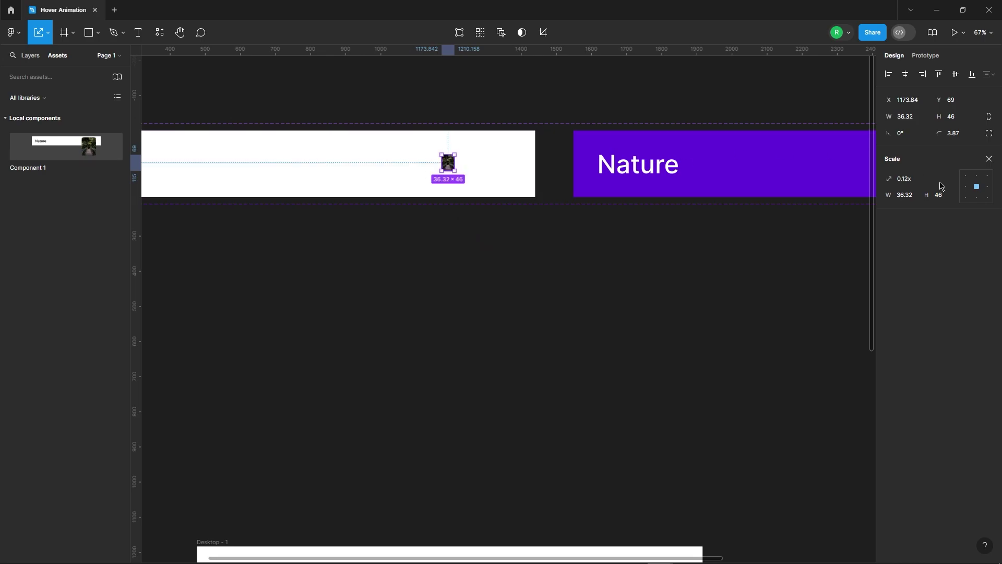
pyautogui.click(988, 159)
# Set the layer opacity of the white variant's small image card to 0%
pyautogui.click(967, 285)
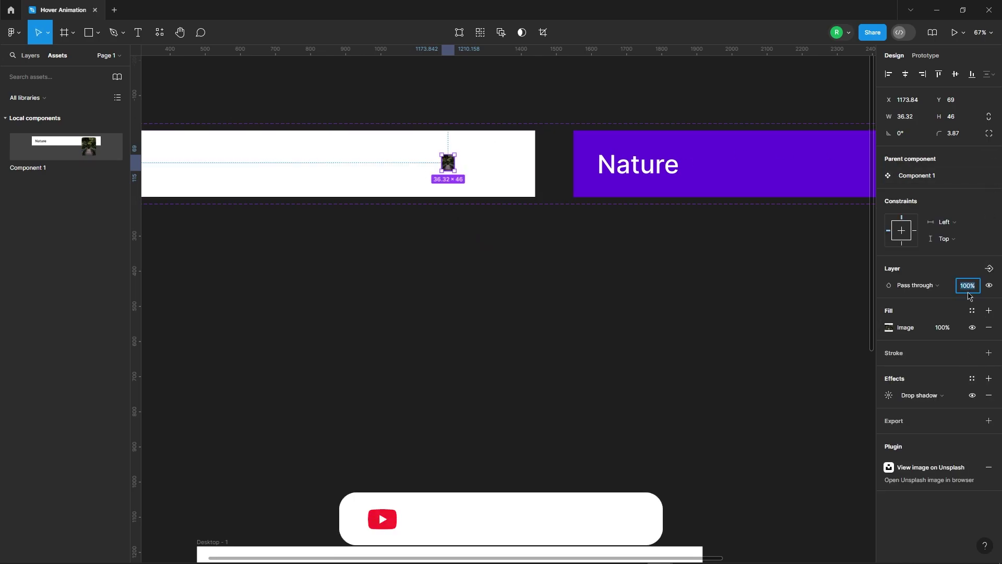
pyautogui.write('0')
pyautogui.press('Return')
pyautogui.click(514, 312)
pyautogui.scroll(-4, 453, 209)
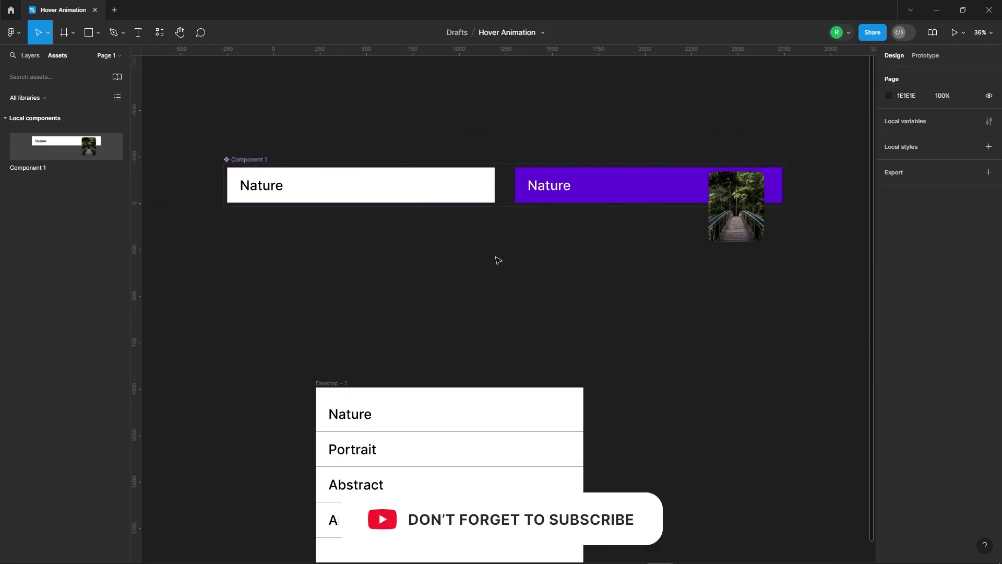
pyautogui.scroll(-2, 496, 258)
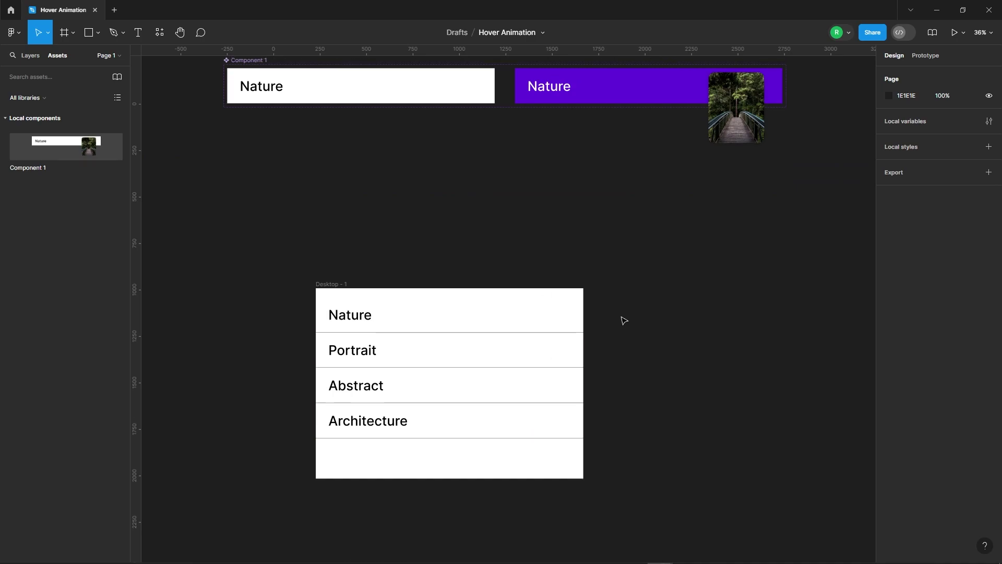
# Connect the white variant to the purple variant with a While hovering interaction that uses Smart animate
pyautogui.scroll(2, 621, 320)
pyautogui.click(394, 183)
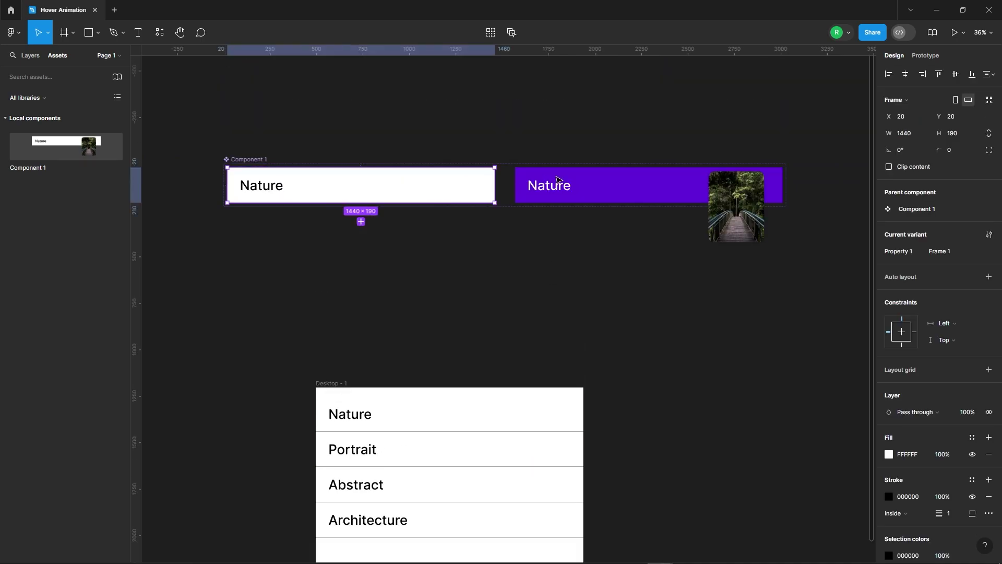
pyautogui.click(925, 55)
pyautogui.scroll(3, 581, 130)
pyautogui.moveTo(498, 238); pyautogui.dragTo(569, 239)
pyautogui.click(510, 265)
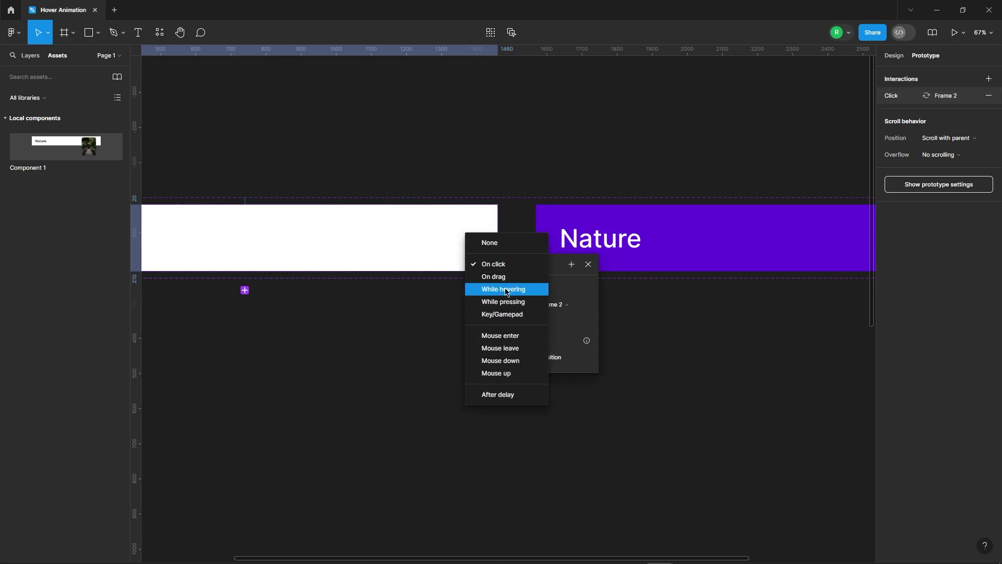
pyautogui.click(502, 287)
pyautogui.click(503, 321)
pyautogui.click(522, 346)
pyautogui.scroll(-2, 646, 330)
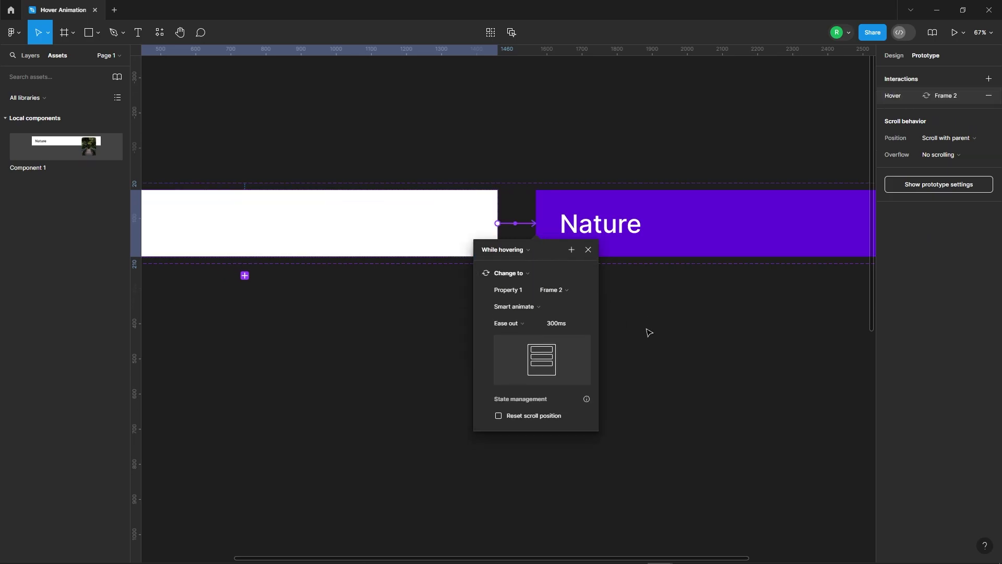
# Give the hover transition a custom easing curve of 0.65, 0, 0.32, 1.01 and a duration of 550 ms
pyautogui.click(530, 296)
pyautogui.click(549, 359)
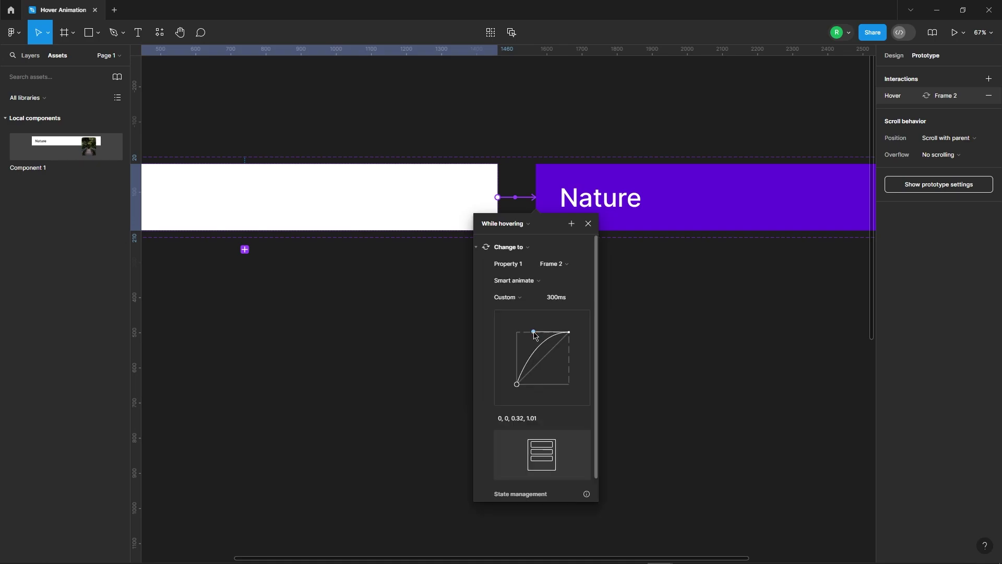
pyautogui.moveTo(518, 385); pyautogui.dragTo(551, 386)
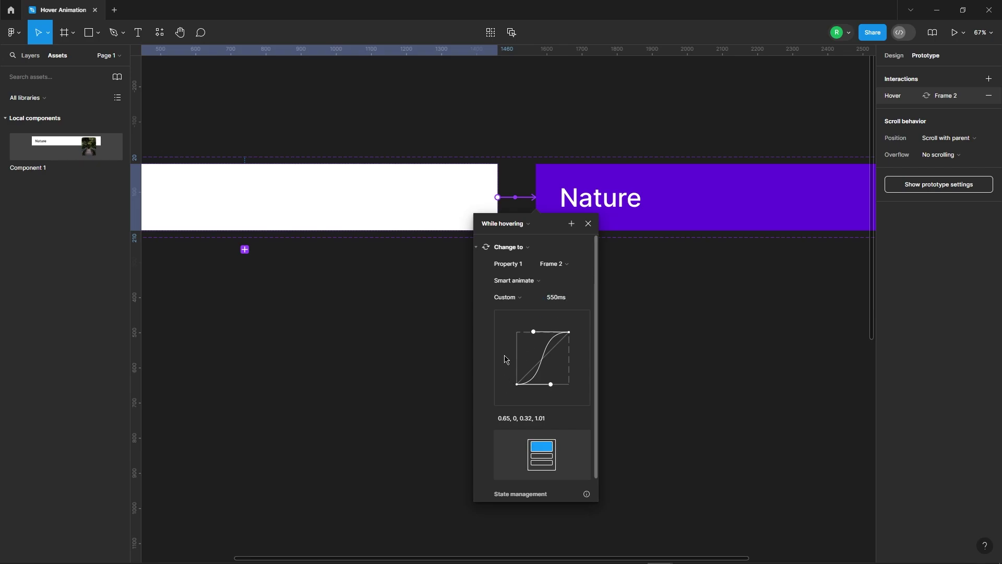
pyautogui.press('Escape')
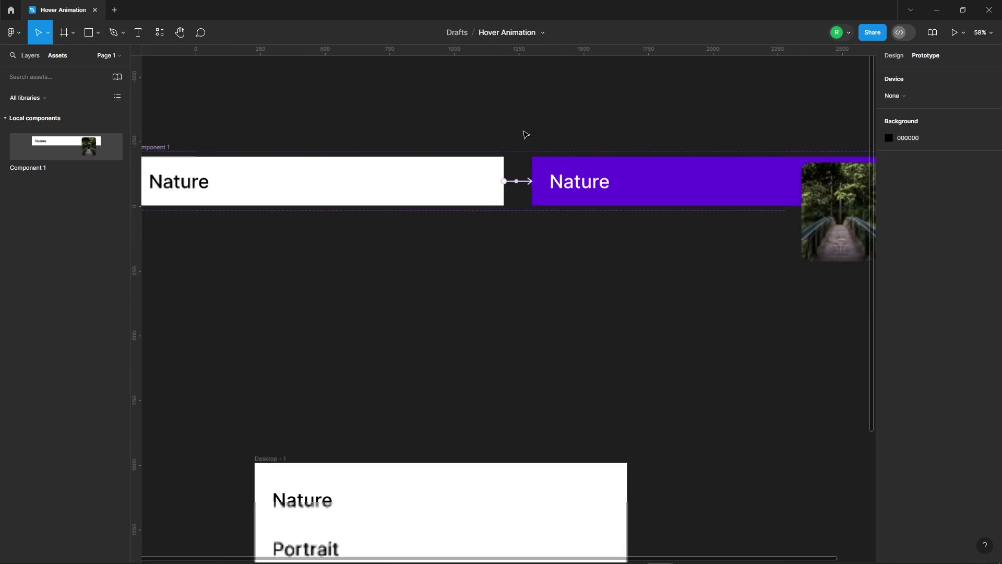
# Preview the Desktop - 1 frame as a prototype, scaled so the whole frame fits on screen
pyautogui.hotkey('shift', '1')
pyautogui.click(409, 296)
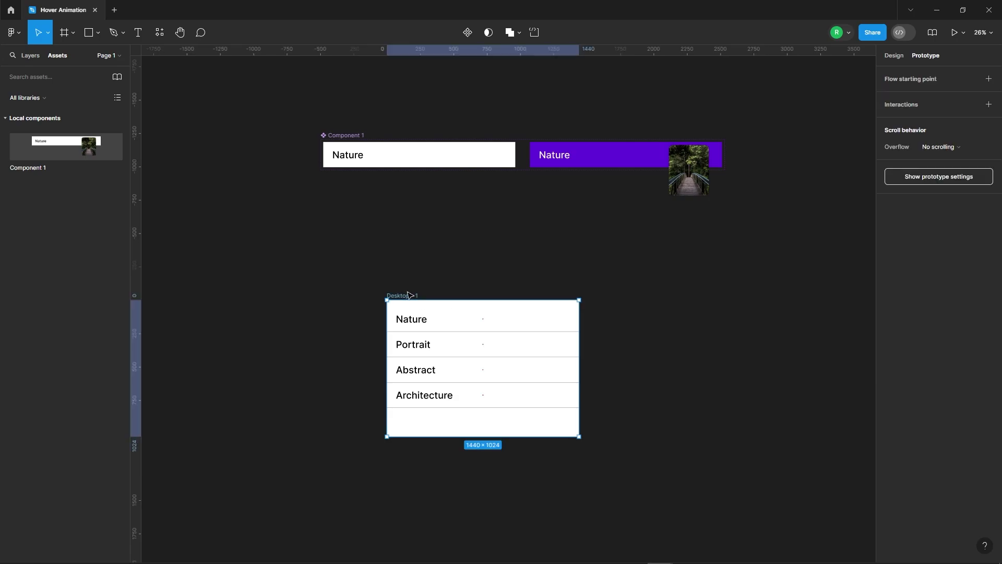
pyautogui.click(953, 33)
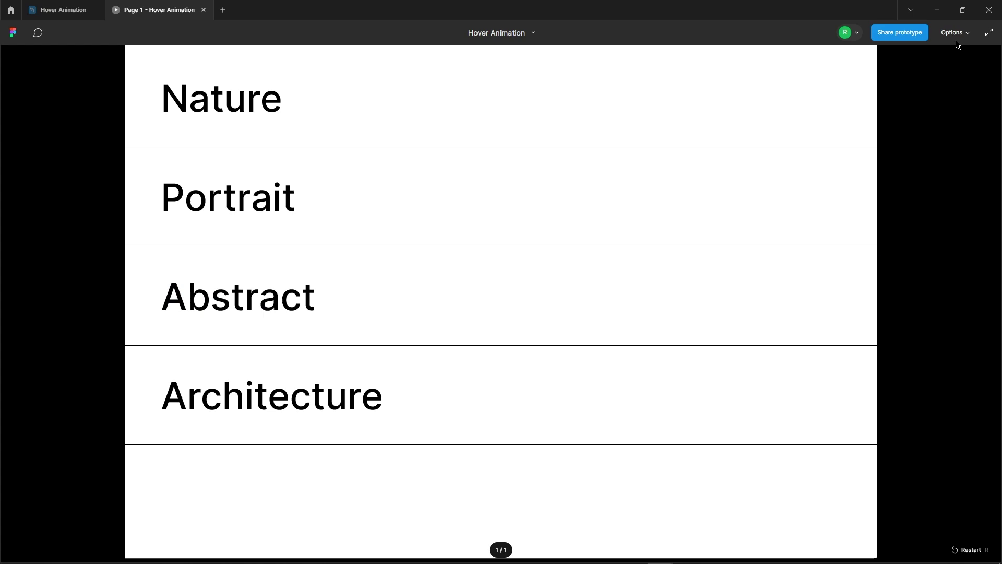
pyautogui.click(957, 33)
pyautogui.click(924, 73)
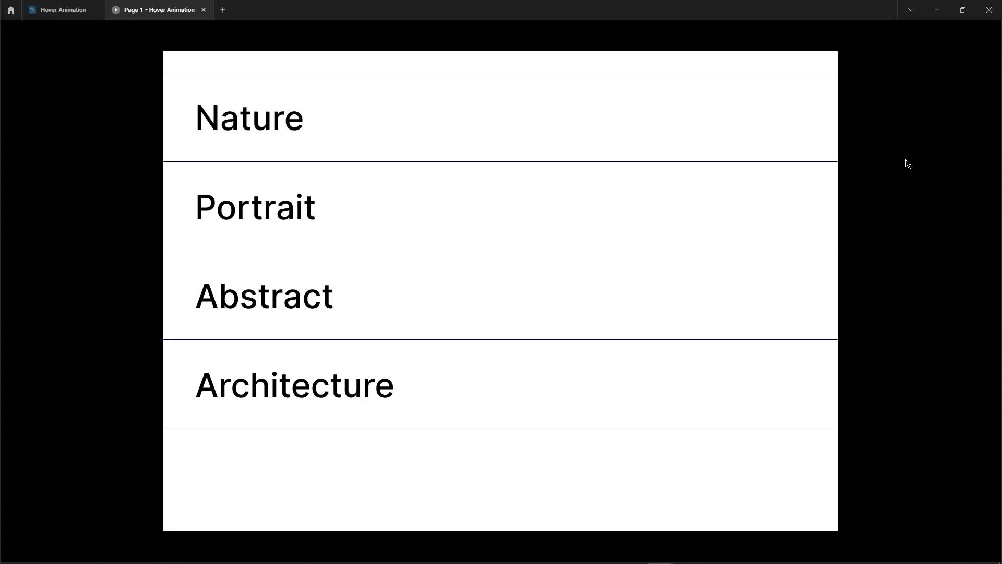